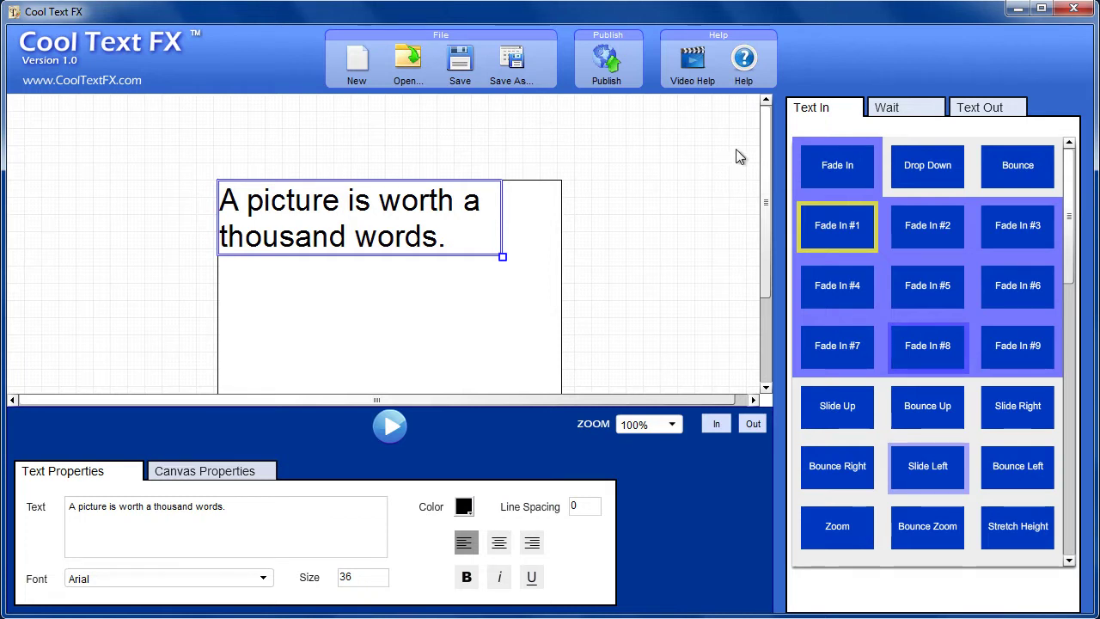
# - Make the text box narrower and taller so its text wraps onto four lines, and place it in the canvas's upper-right area
pyautogui.moveTo(765, 141); pyautogui.dragTo(769, 169)
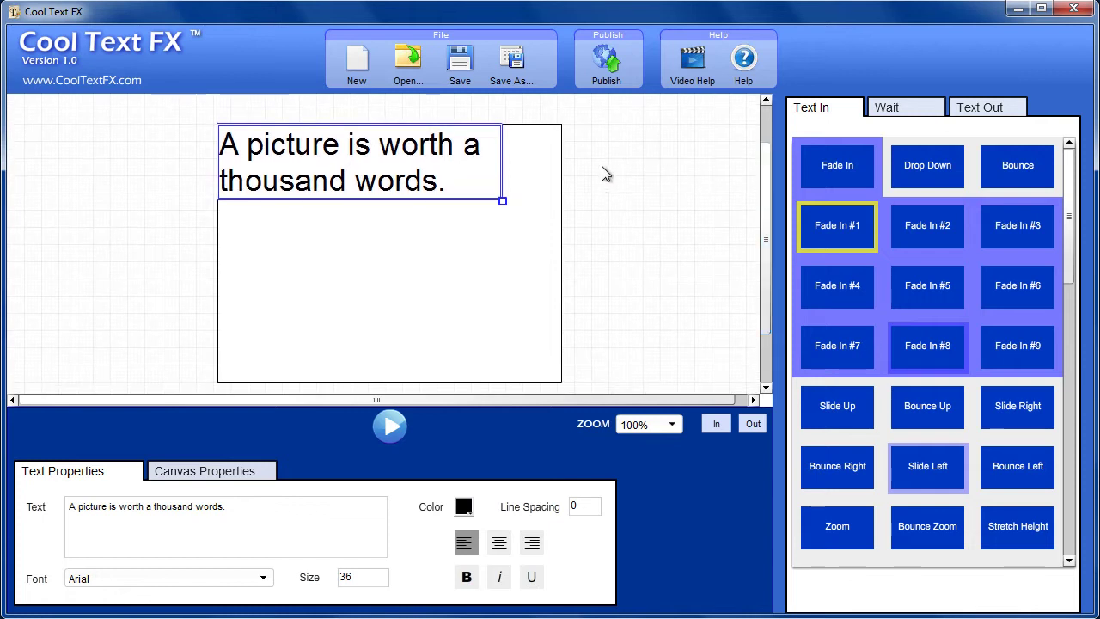
pyautogui.moveTo(331, 153); pyautogui.dragTo(388, 204)
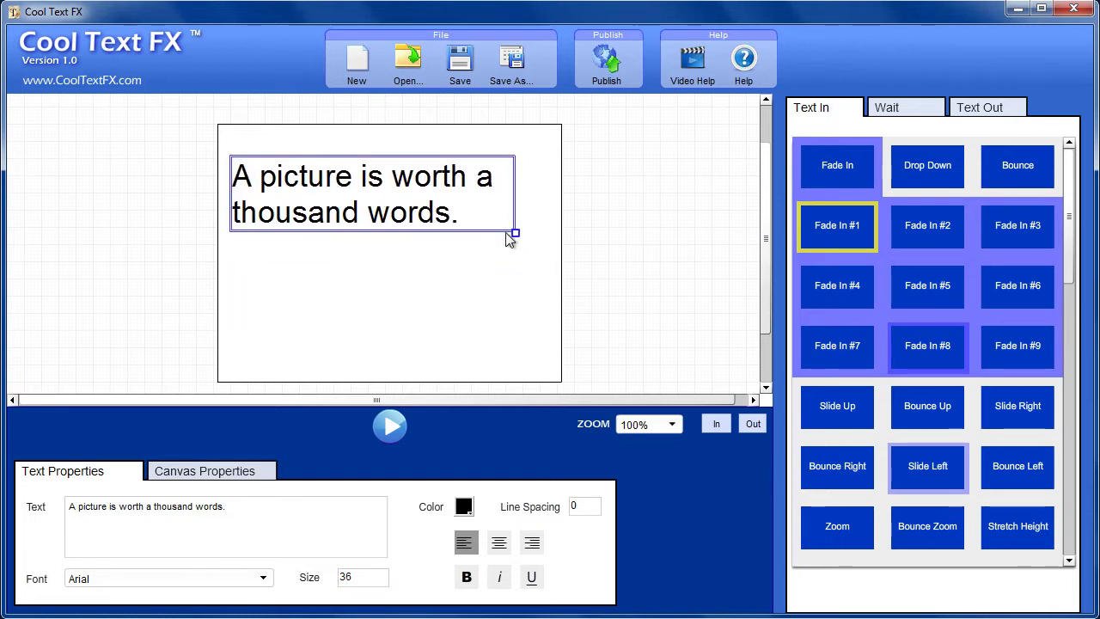
pyautogui.moveTo(512, 234); pyautogui.dragTo(444, 332)
pyautogui.moveTo(361, 277); pyautogui.dragTo(462, 254)
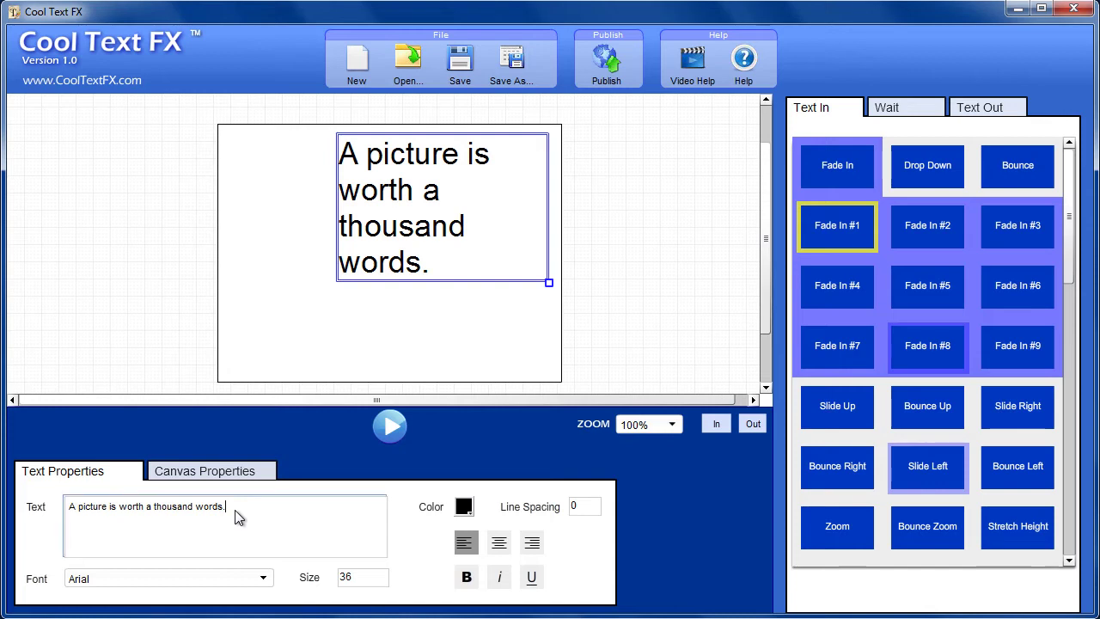
pyautogui.moveTo(236, 511); pyautogui.dragTo(72, 510)
pyautogui.click(260, 520)
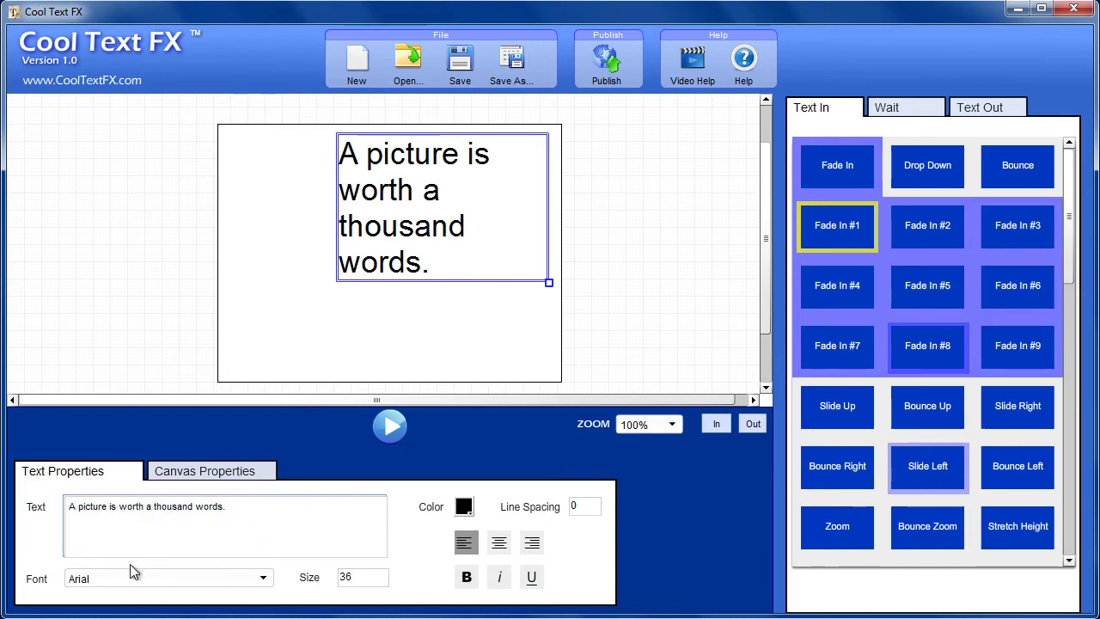
# - Color the text dark purple and align it to the right
pyautogui.click(463, 506)
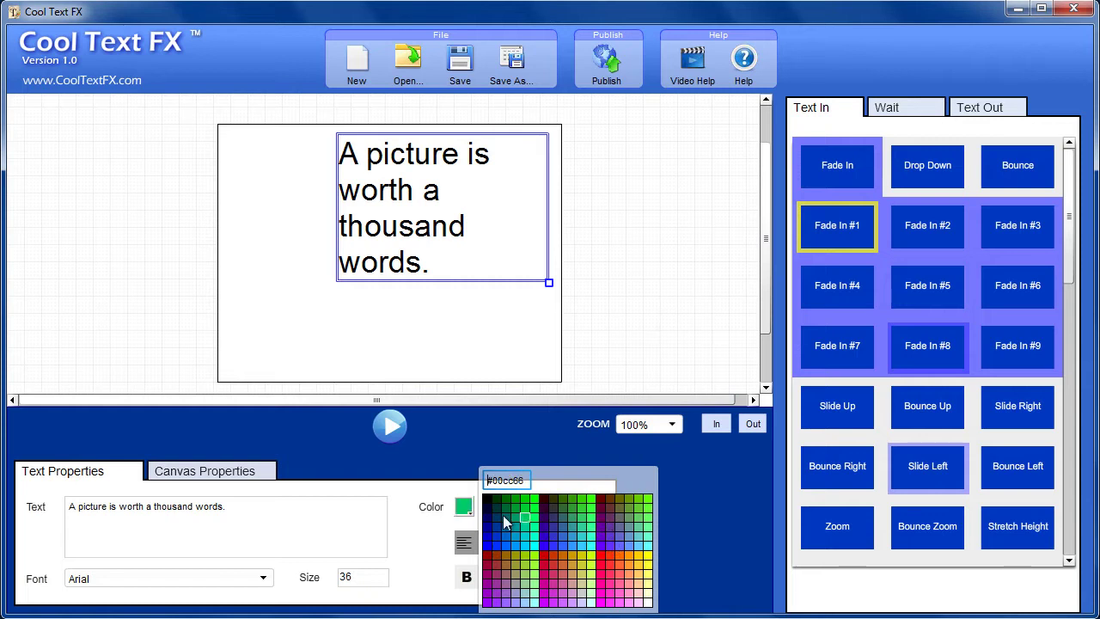
pyautogui.click(542, 517)
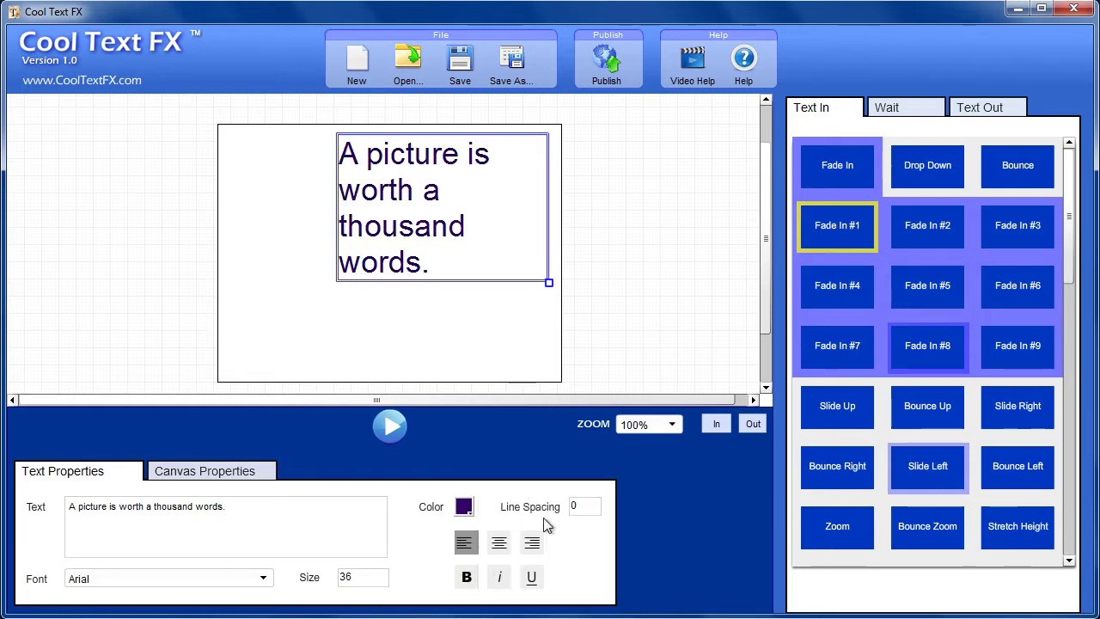
pyautogui.click(500, 547)
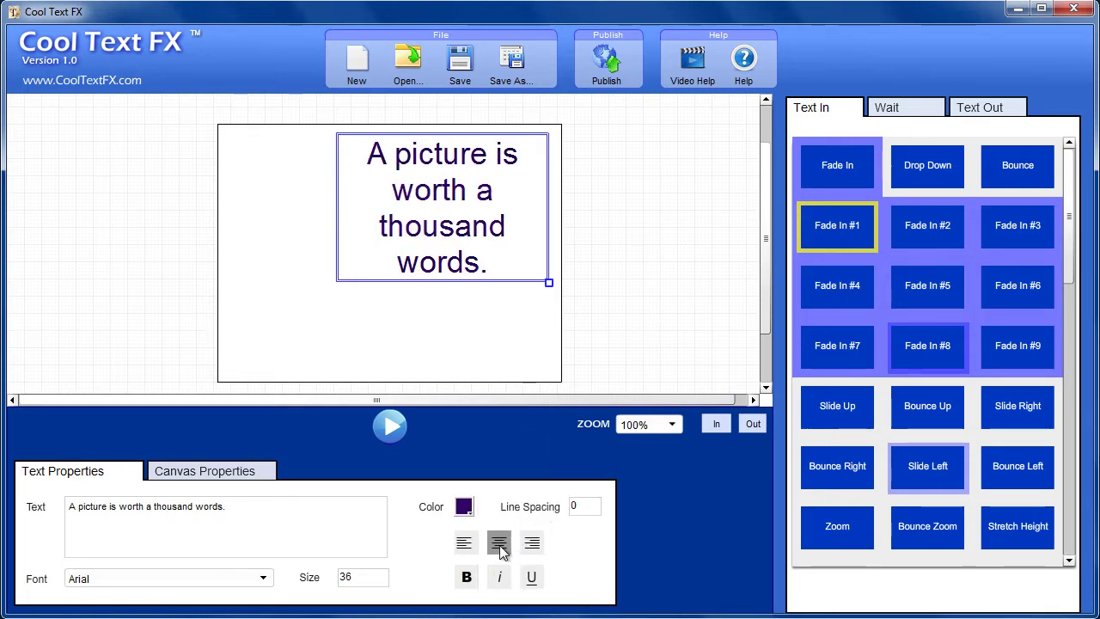
pyautogui.click(531, 545)
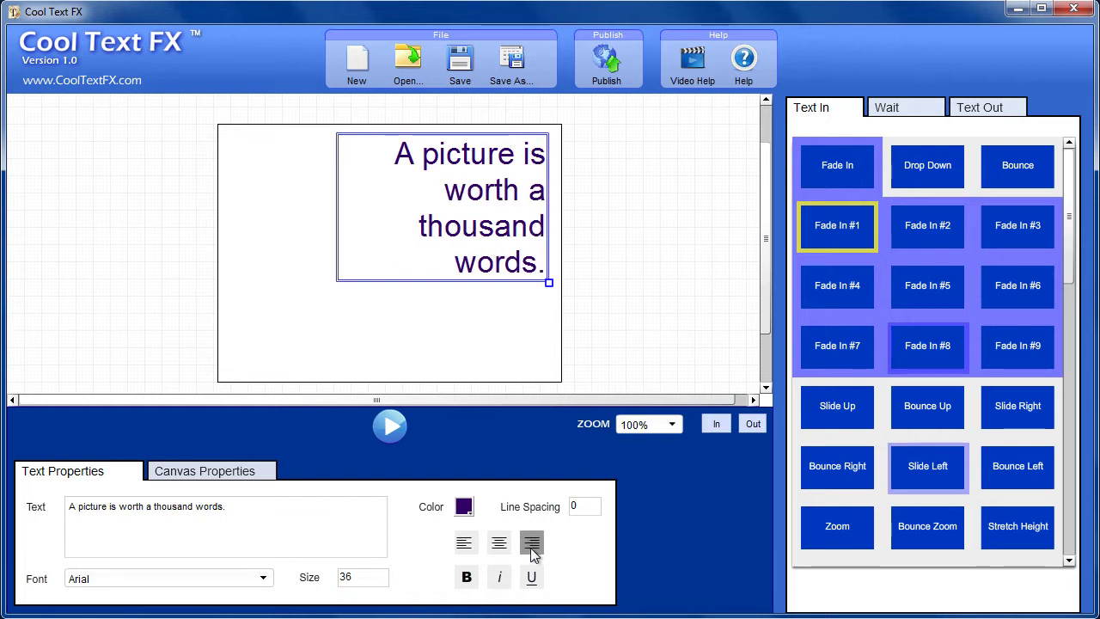
# - Make the text bold, trying italic and underline but leaving both switched off
pyautogui.click(467, 576)
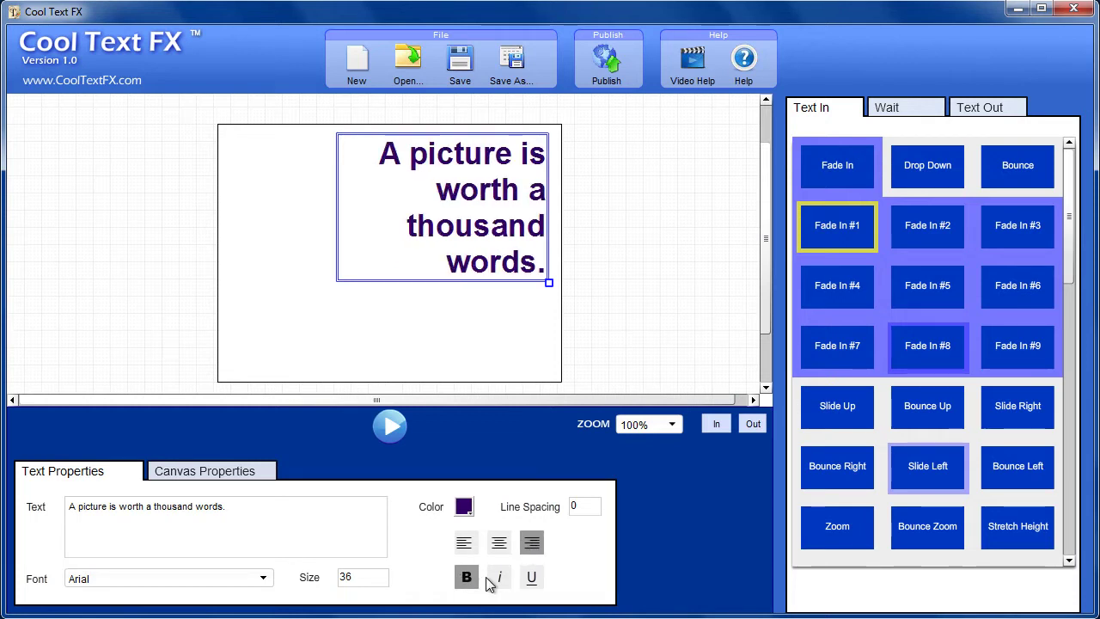
pyautogui.click(499, 577)
pyautogui.click(531, 578)
pyautogui.click(531, 577)
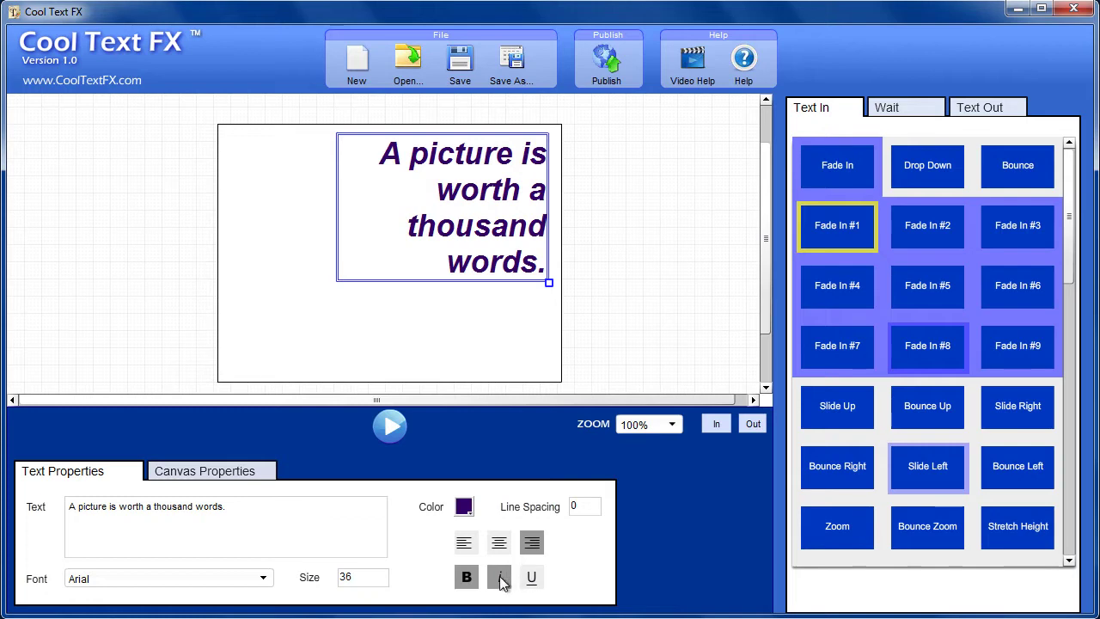
pyautogui.click(499, 577)
# - Move the text box slightly lower and to the left on the canvas and preview the animation
pyautogui.moveTo(488, 202); pyautogui.dragTo(480, 224)
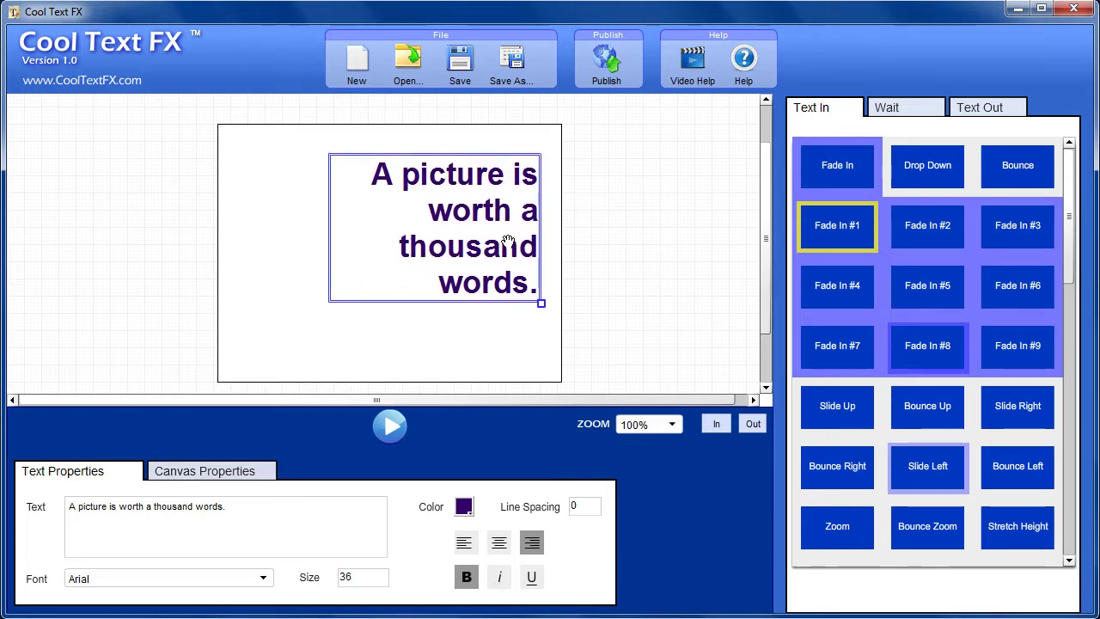
pyautogui.click(395, 423)
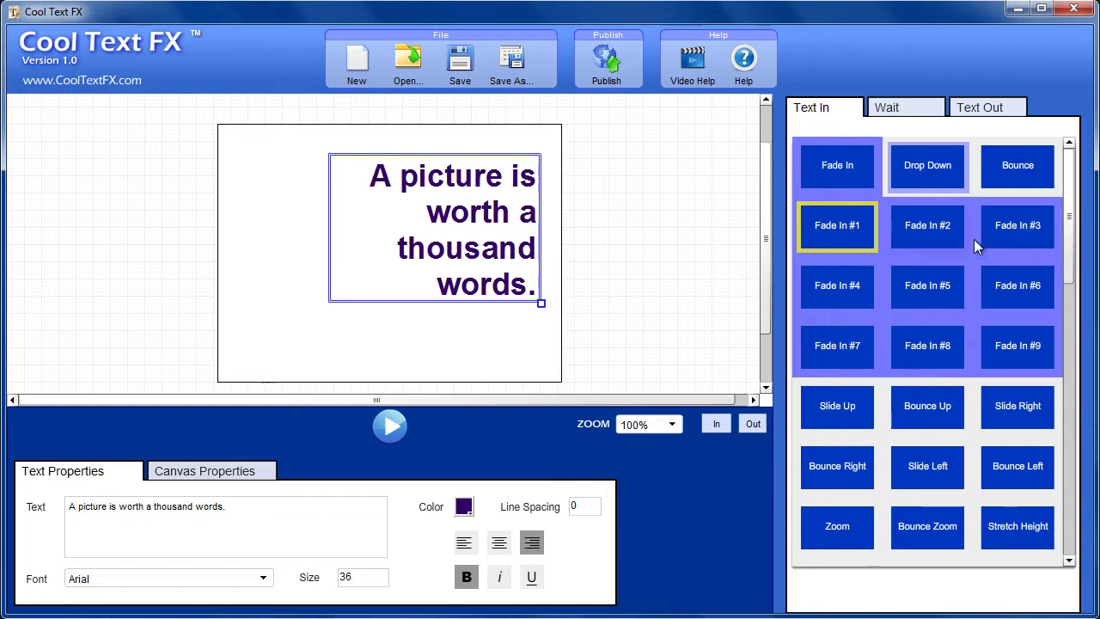
# - Try the Drop Down #3 effect as the text-in animation
pyautogui.click(917, 161)
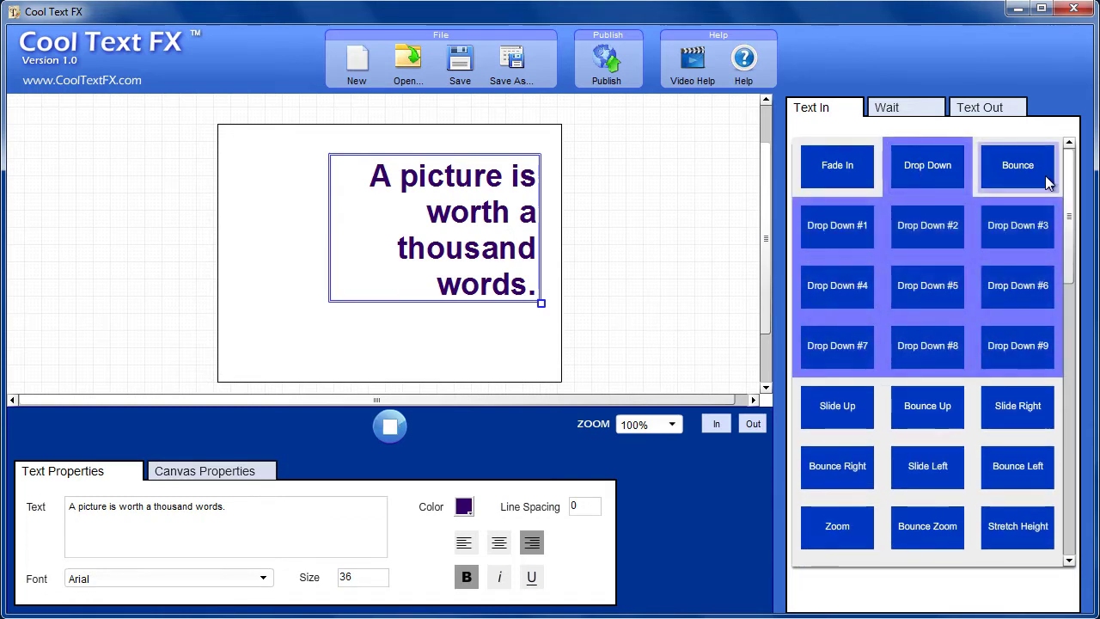
pyautogui.click(1025, 228)
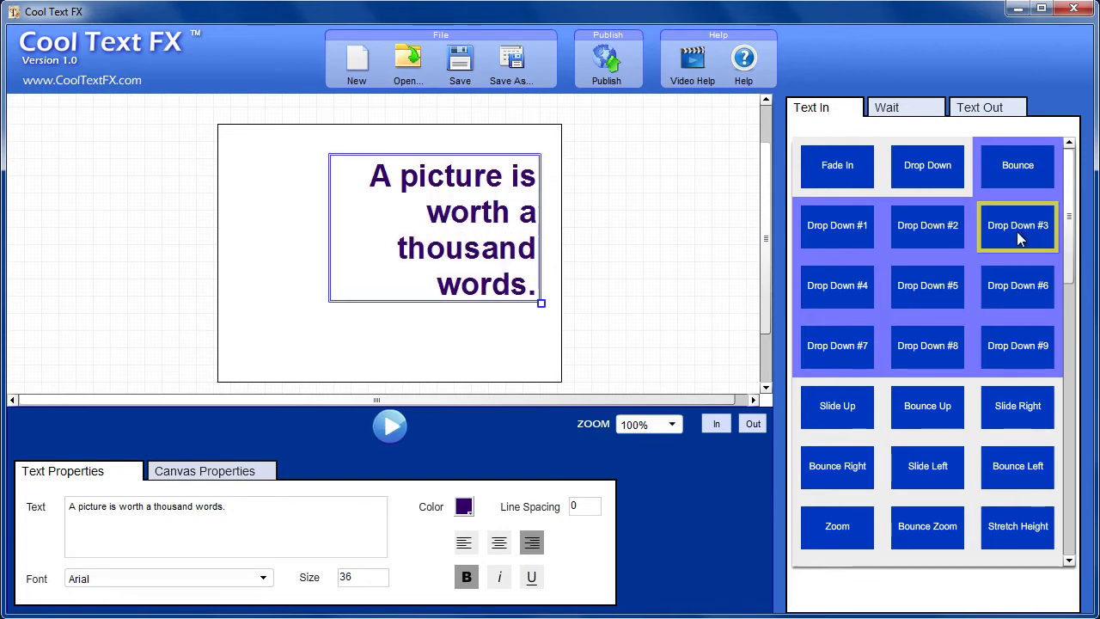
# - Try the Zoom #5, #2 and #8 text-in effects and settle on Zoom #9
pyautogui.click(837, 524)
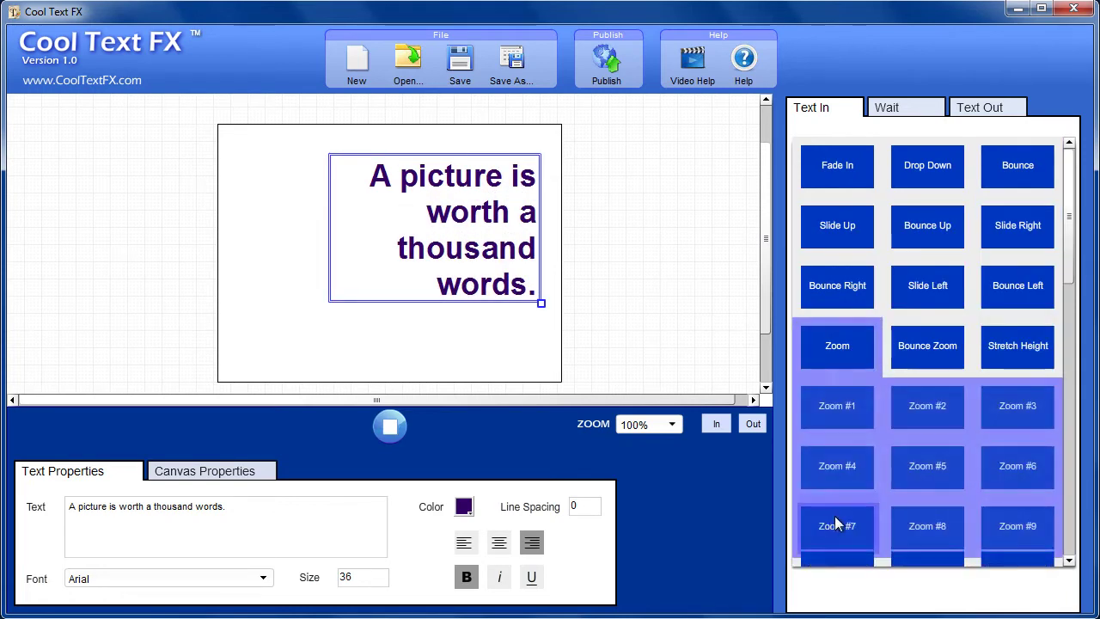
pyautogui.click(928, 463)
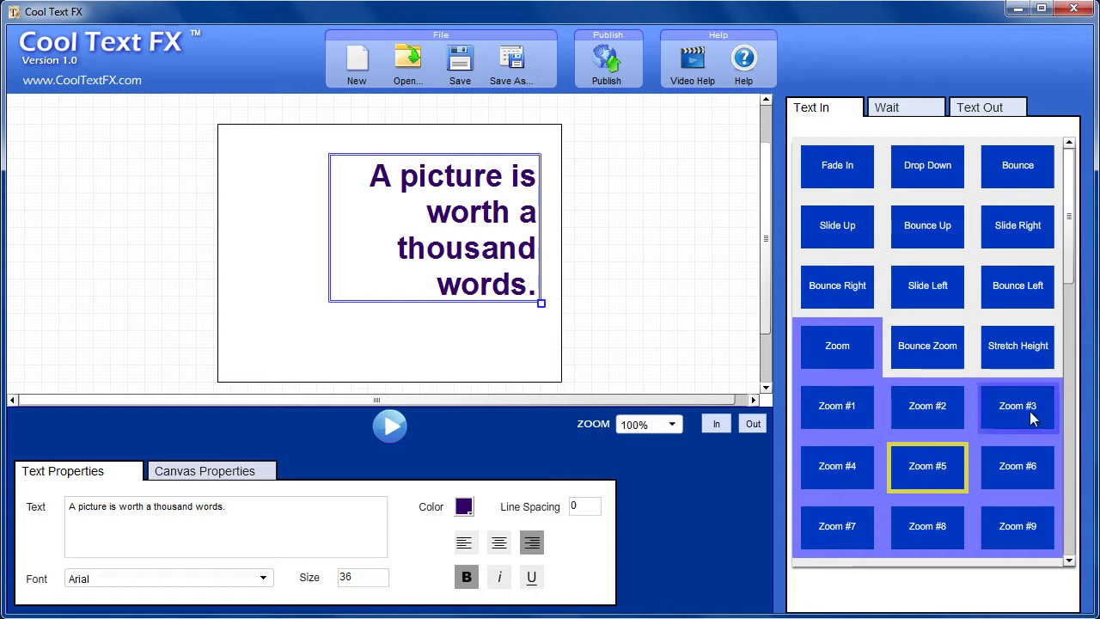
pyautogui.click(925, 416)
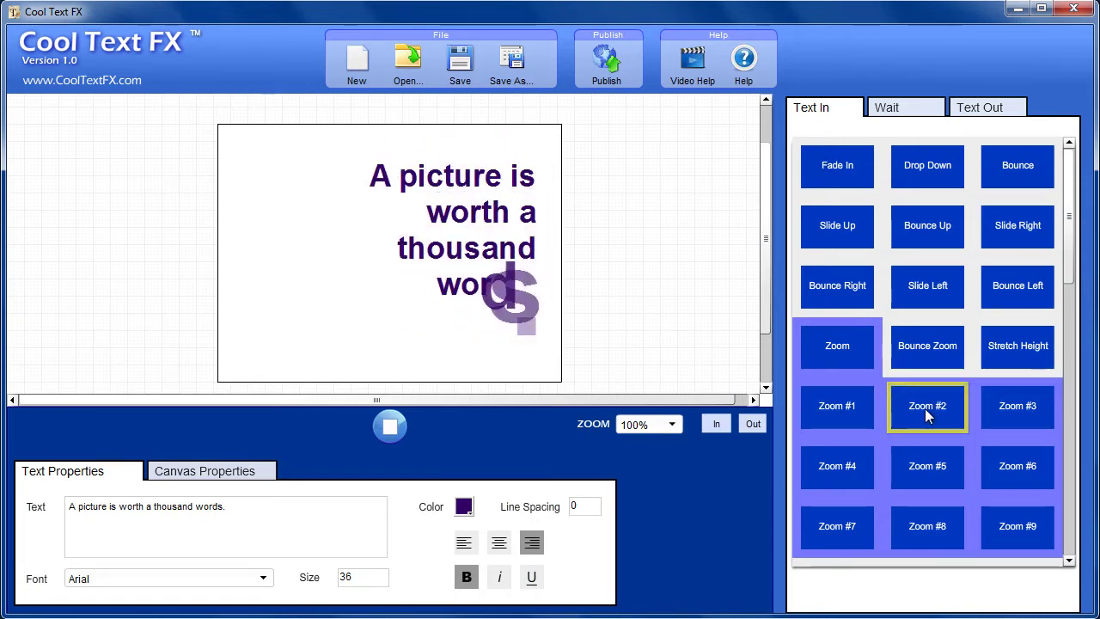
pyautogui.click(914, 463)
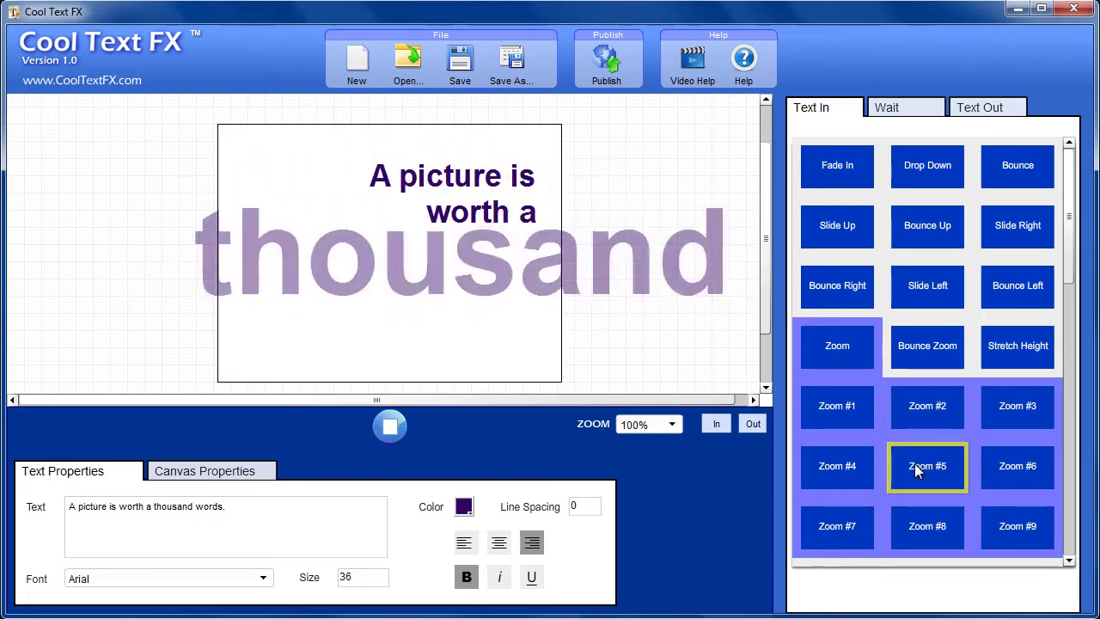
pyautogui.click(931, 526)
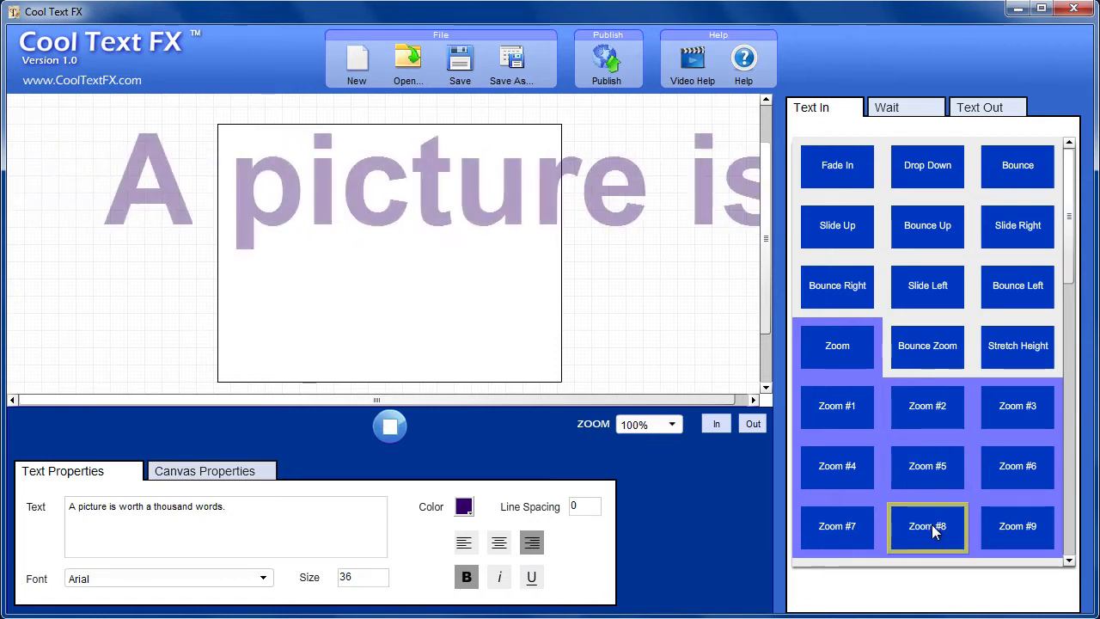
pyautogui.click(1016, 530)
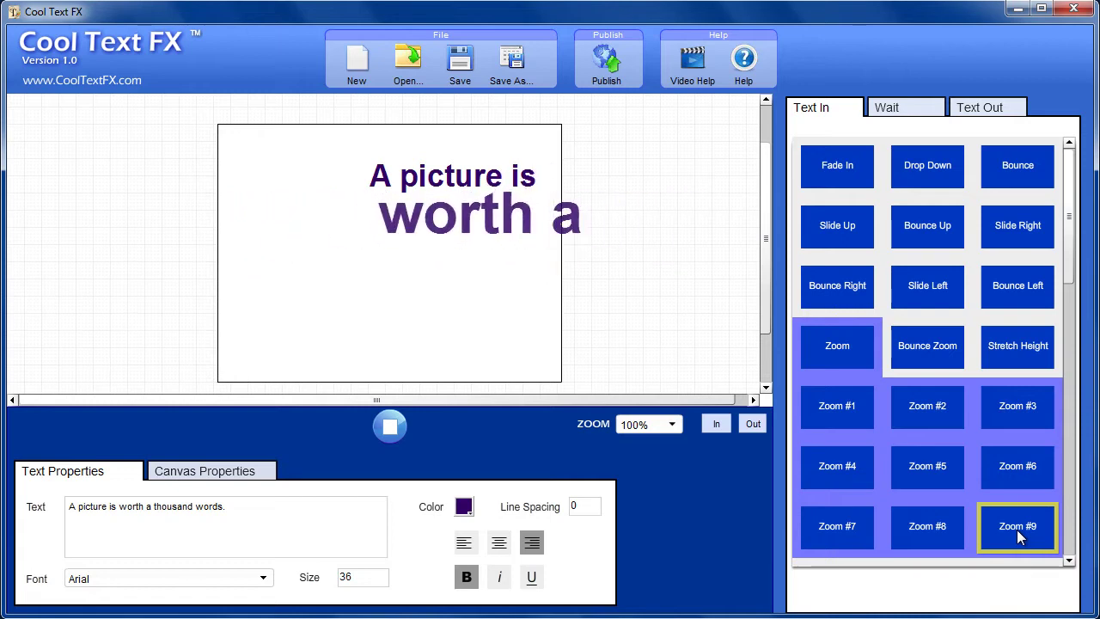
pyautogui.scroll(-3, 1011, 532)
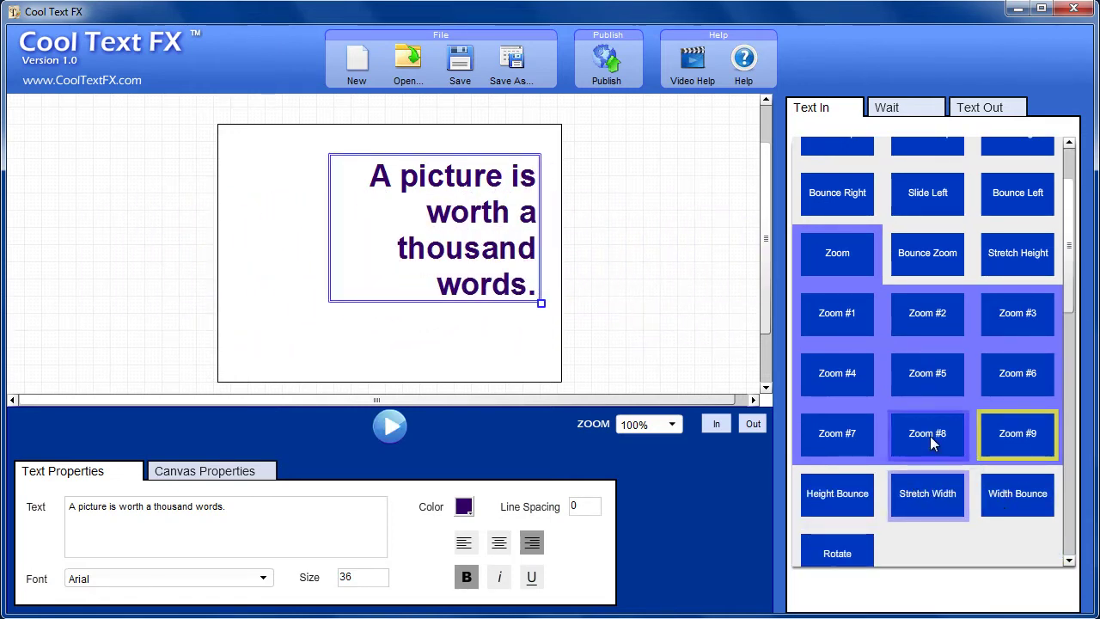
pyautogui.scroll(1, 930, 436)
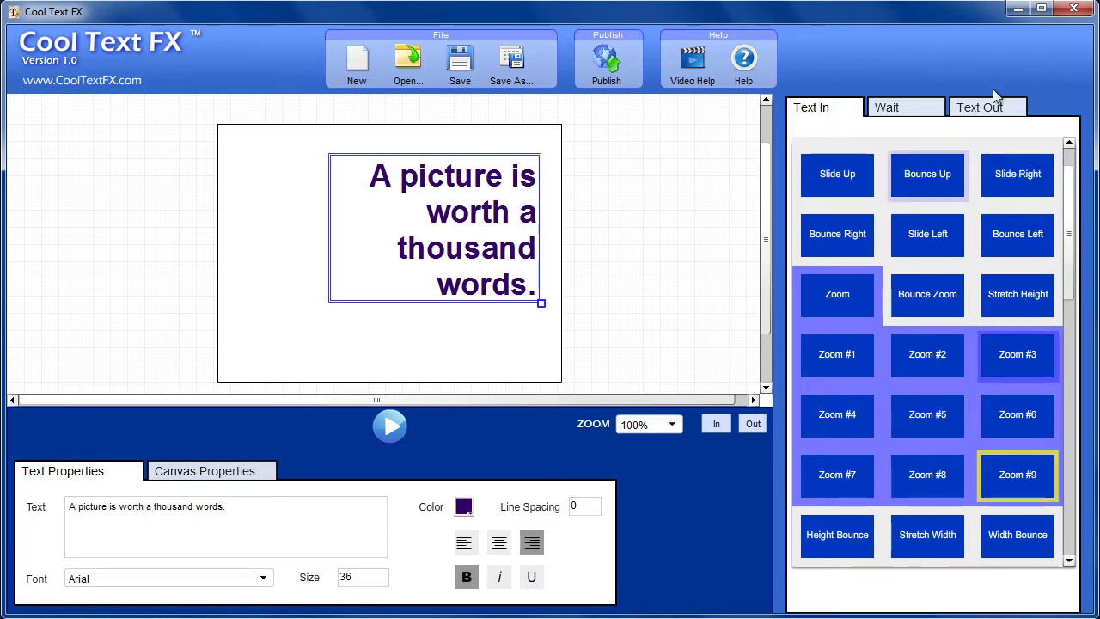
# - Apply Fade Out #2 as the text-out animation and adjust the text box's position slightly on the canvas
pyautogui.click(988, 112)
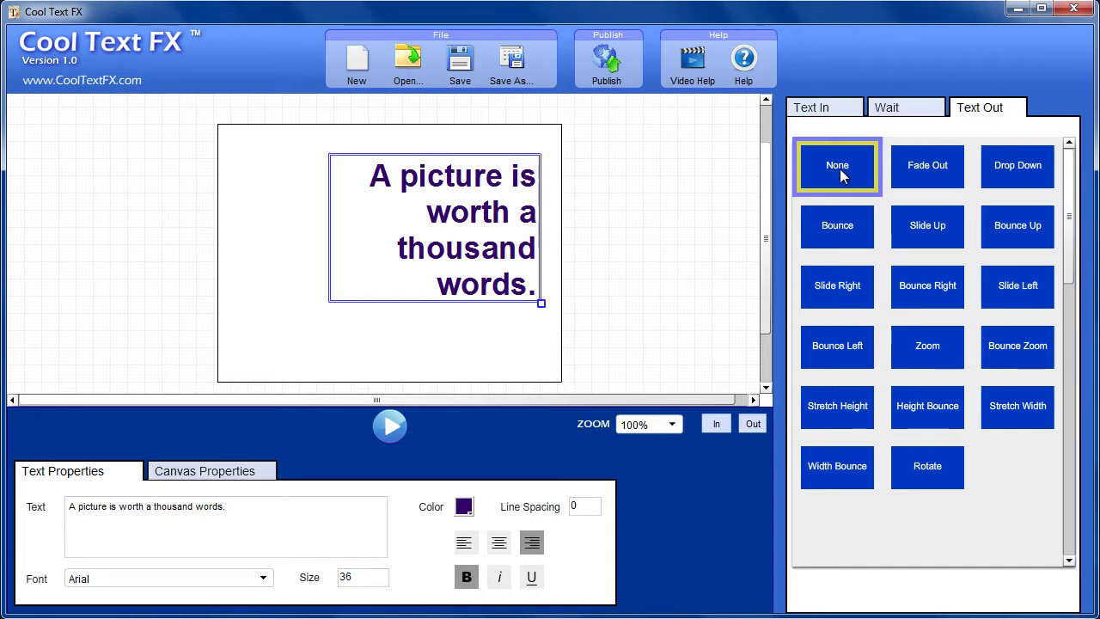
pyautogui.click(924, 167)
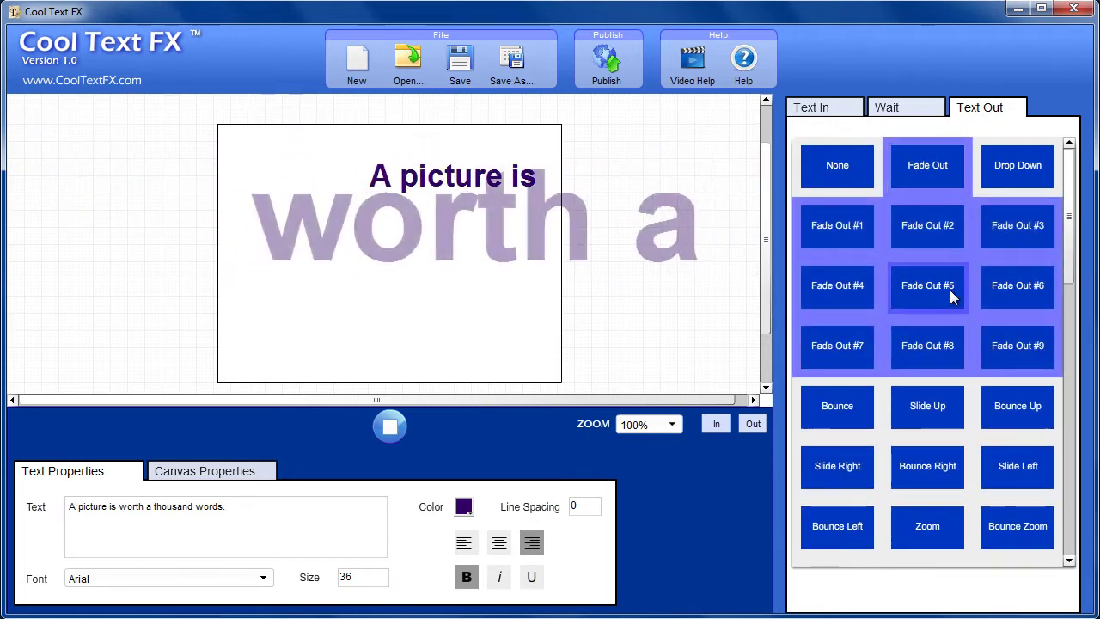
pyautogui.click(930, 232)
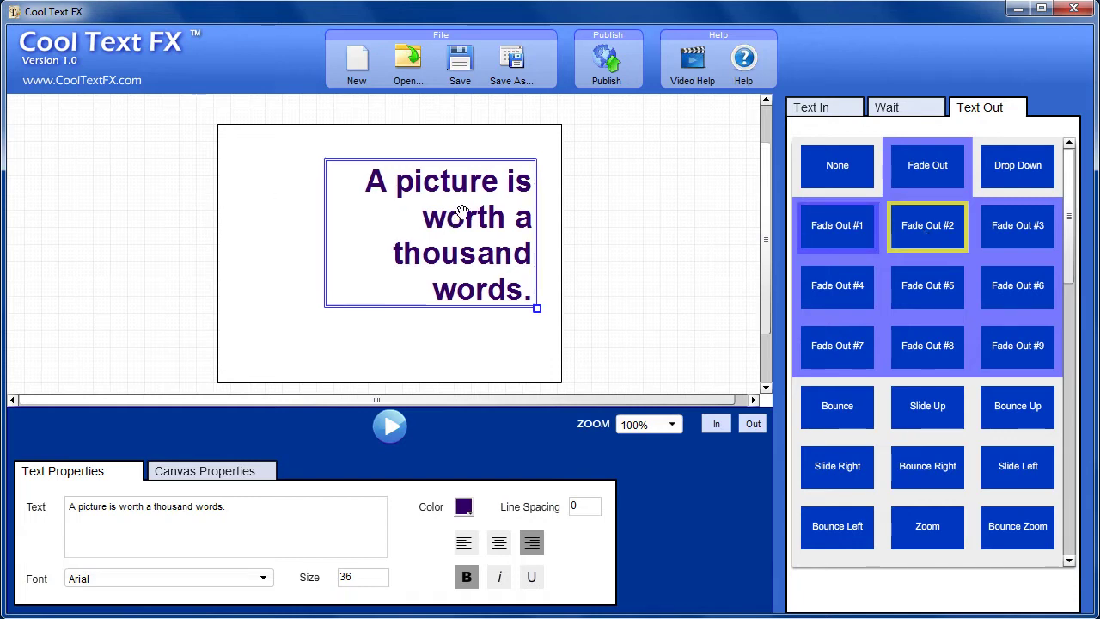
pyautogui.moveTo(461, 213)
pyautogui.mouseDown()
pyautogui.moveTo(457, 232)
pyautogui.moveTo(468, 207)
pyautogui.moveTo(471, 216)
pyautogui.mouseUp()
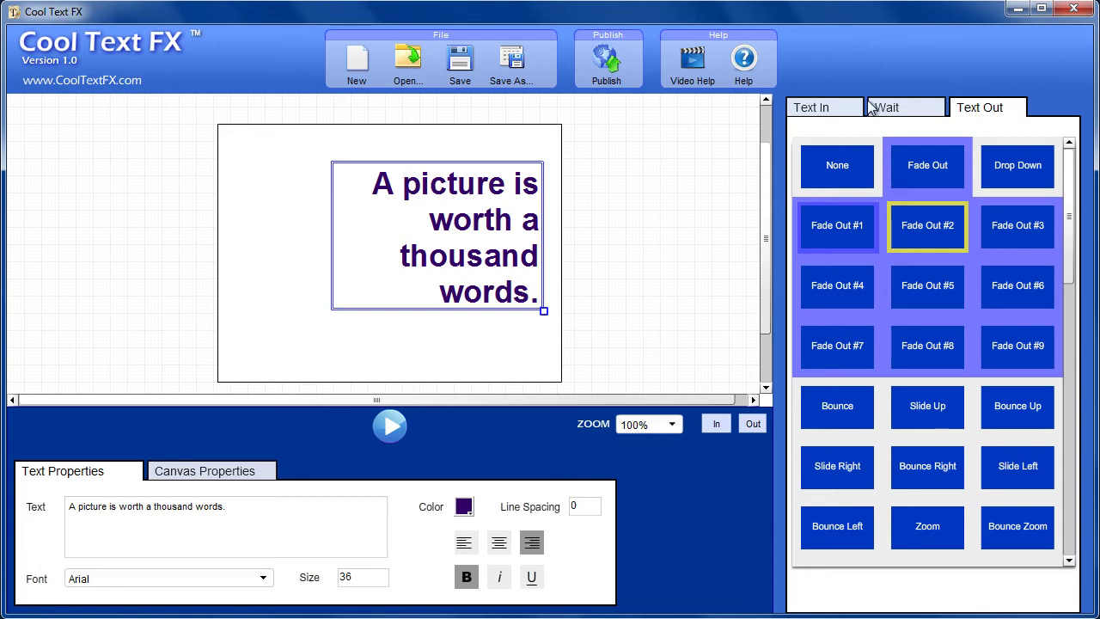
# - Enable looping for the text animation and preview it, keeping the 2-second delay before the text-out animation
pyautogui.click(901, 116)
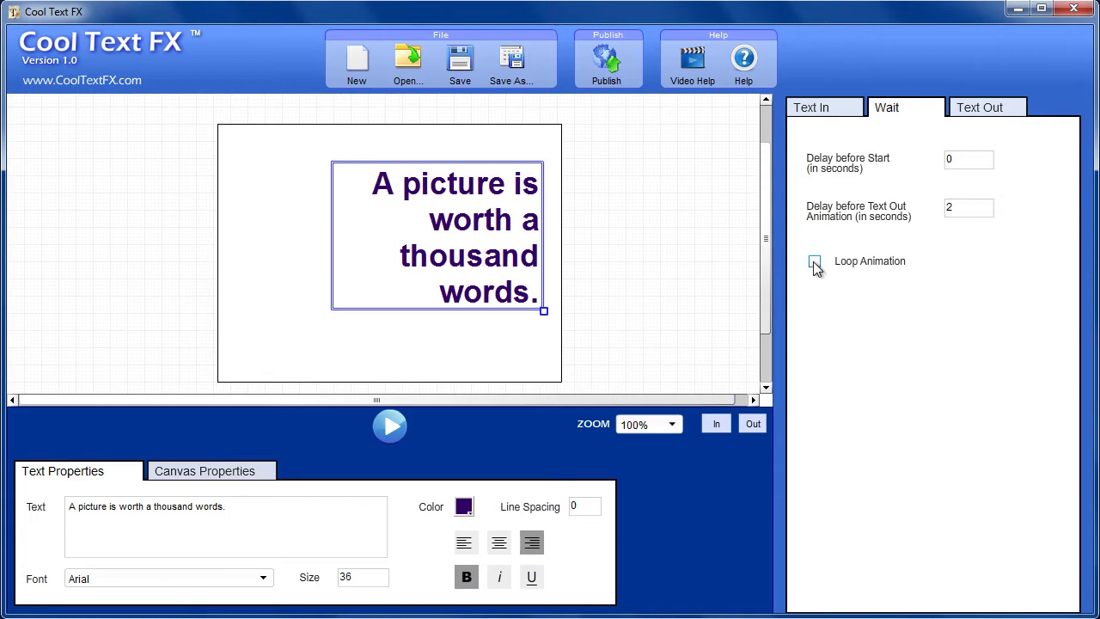
pyautogui.click(387, 426)
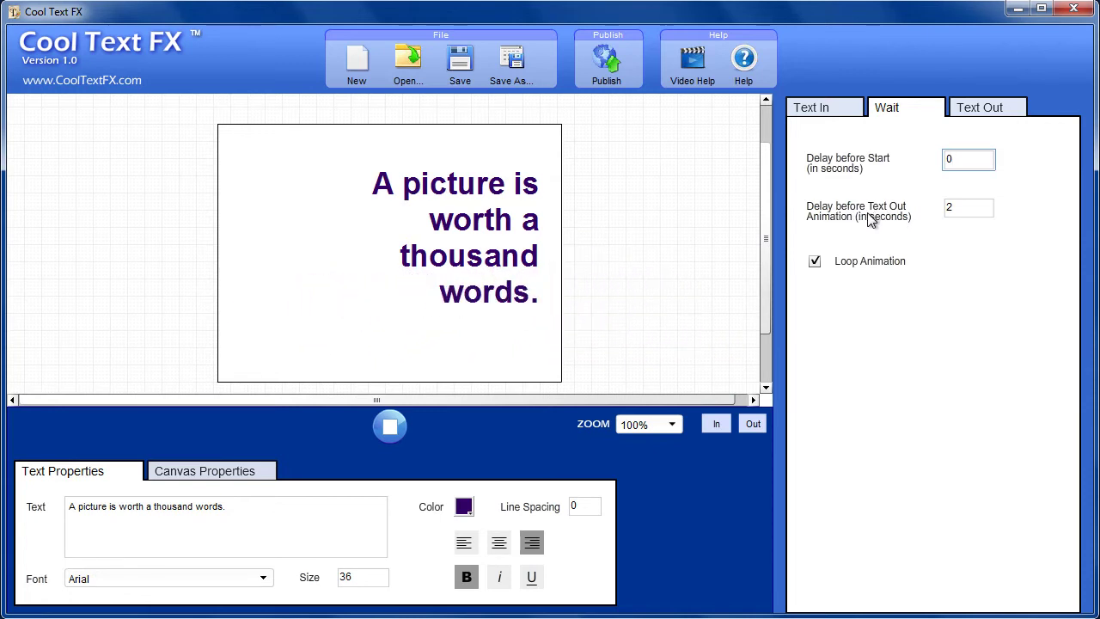
pyautogui.click(956, 211)
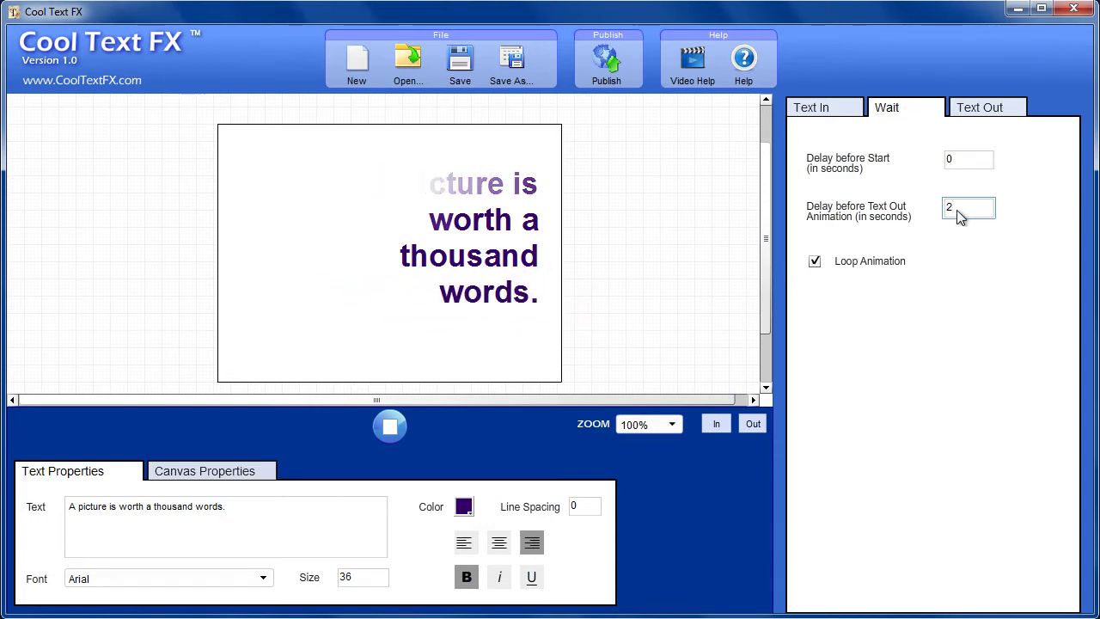
pyautogui.click(389, 428)
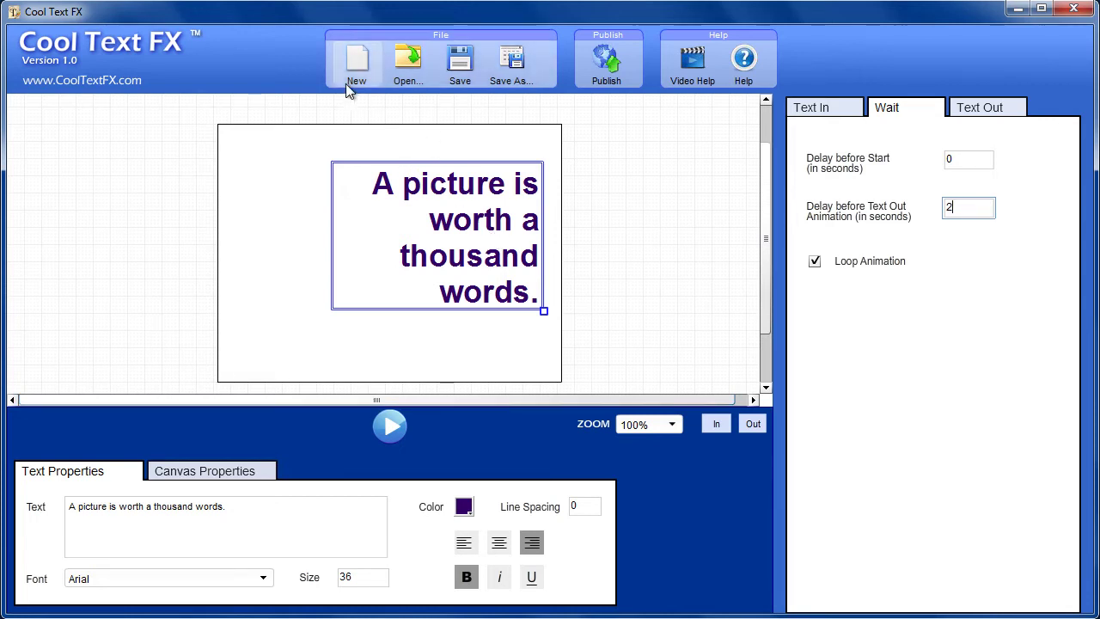
# - Bring up the save dialog for the project and cancel it without saving
pyautogui.click(467, 68)
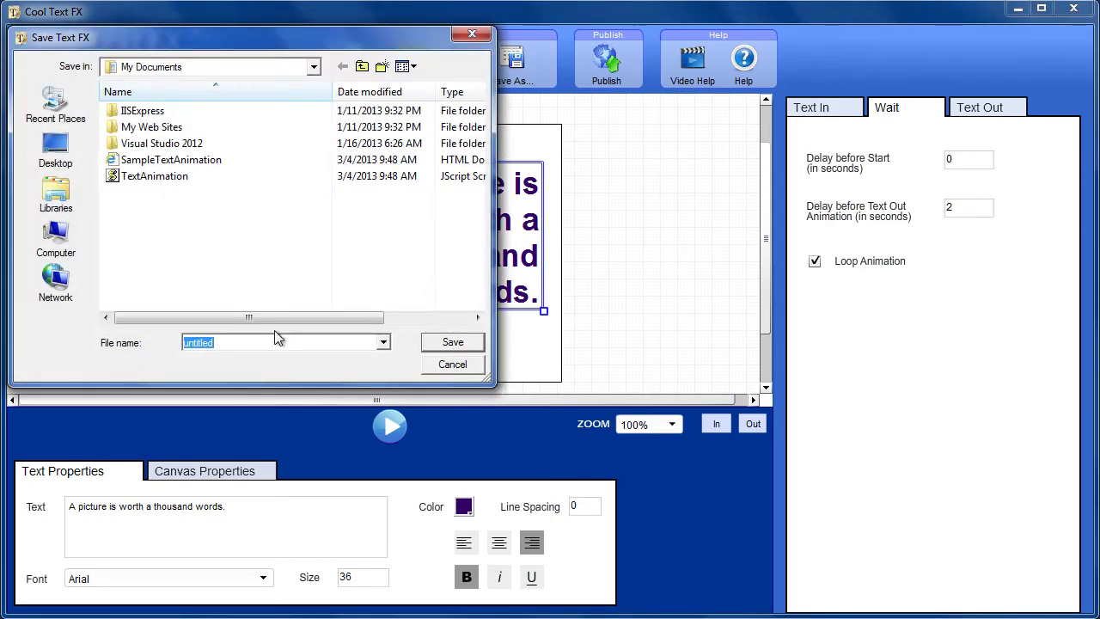
pyautogui.click(451, 365)
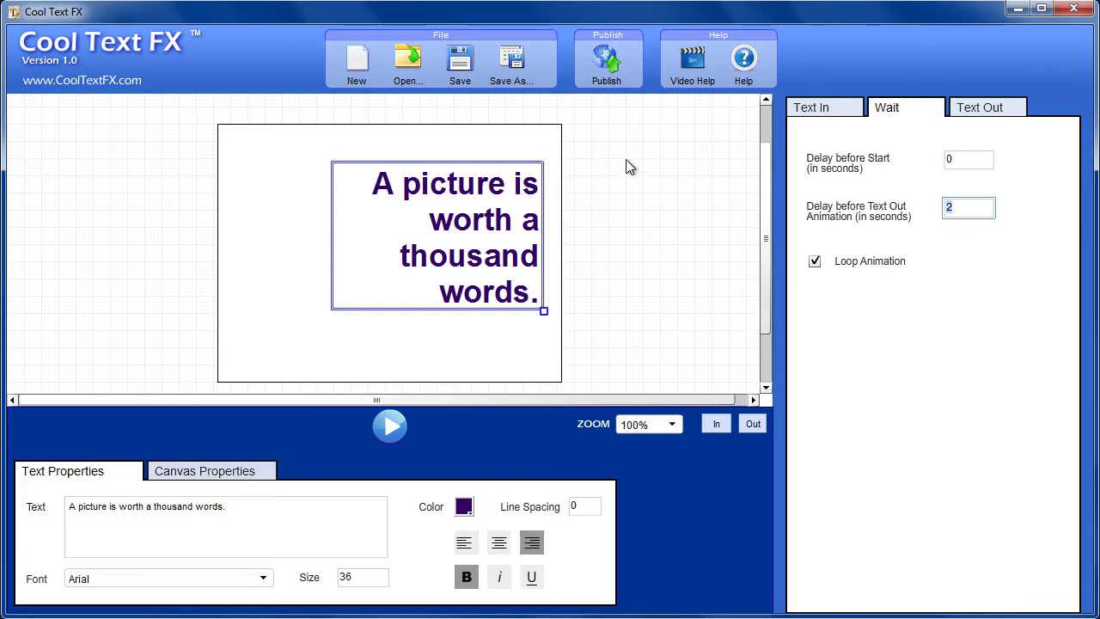
# - Open the publish settings for the text animation and enable saving a sample HTML file
pyautogui.click(608, 61)
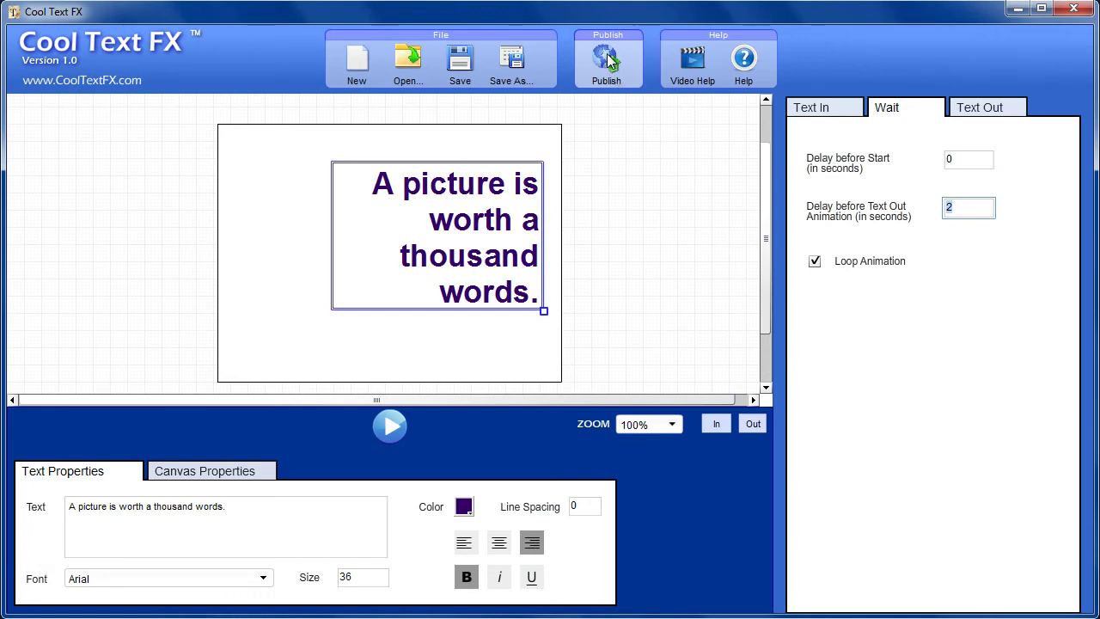
pyautogui.click(607, 62)
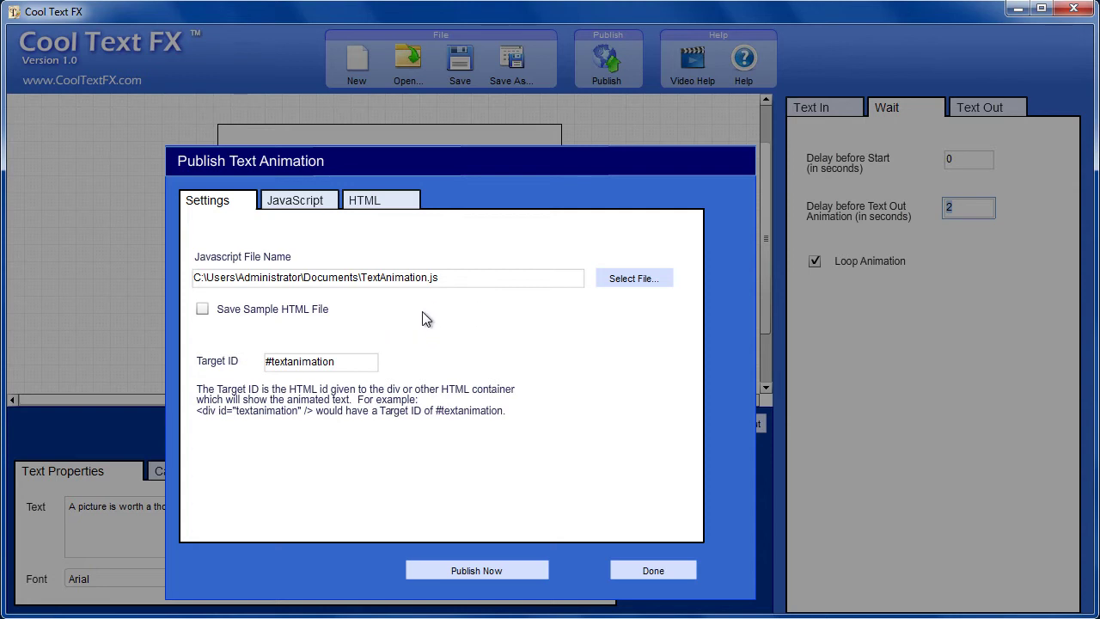
pyautogui.click(202, 310)
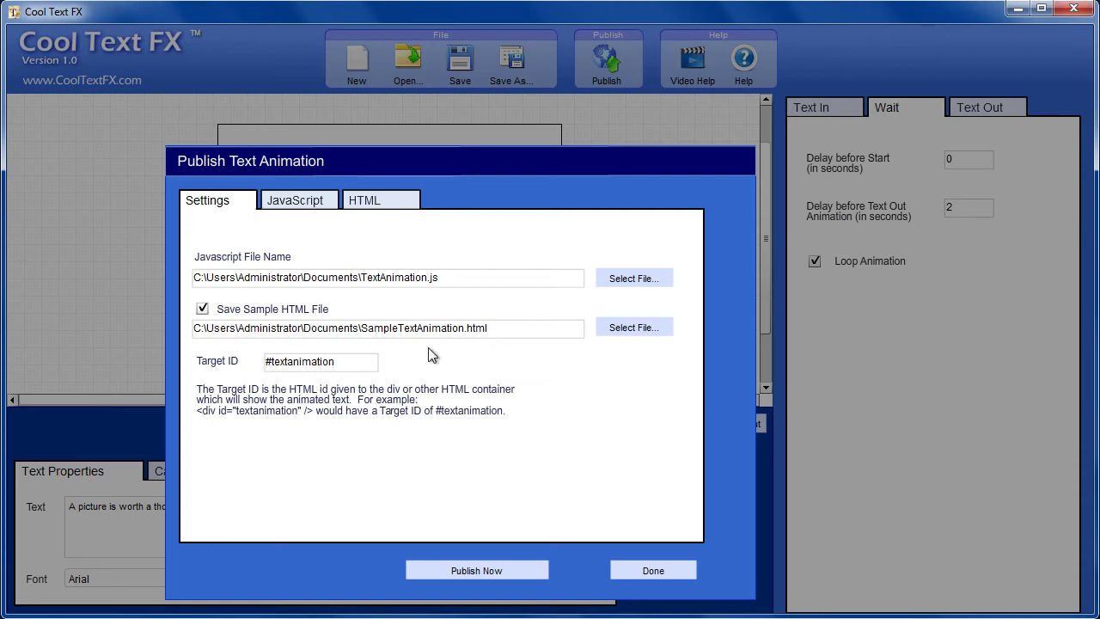
# - Publish the text animation and open the SampleTextAnimation HTML file from the Documents library in the browser
pyautogui.click(467, 569)
pyautogui.click(74, 533)
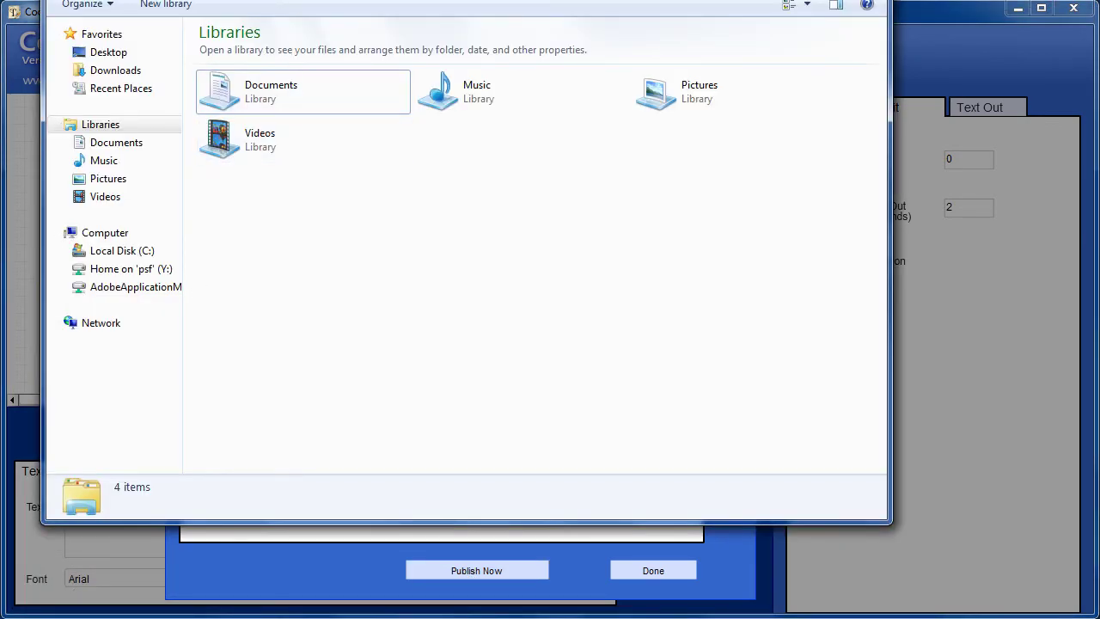
pyautogui.moveTo(282, 0); pyautogui.dragTo(315, 33)
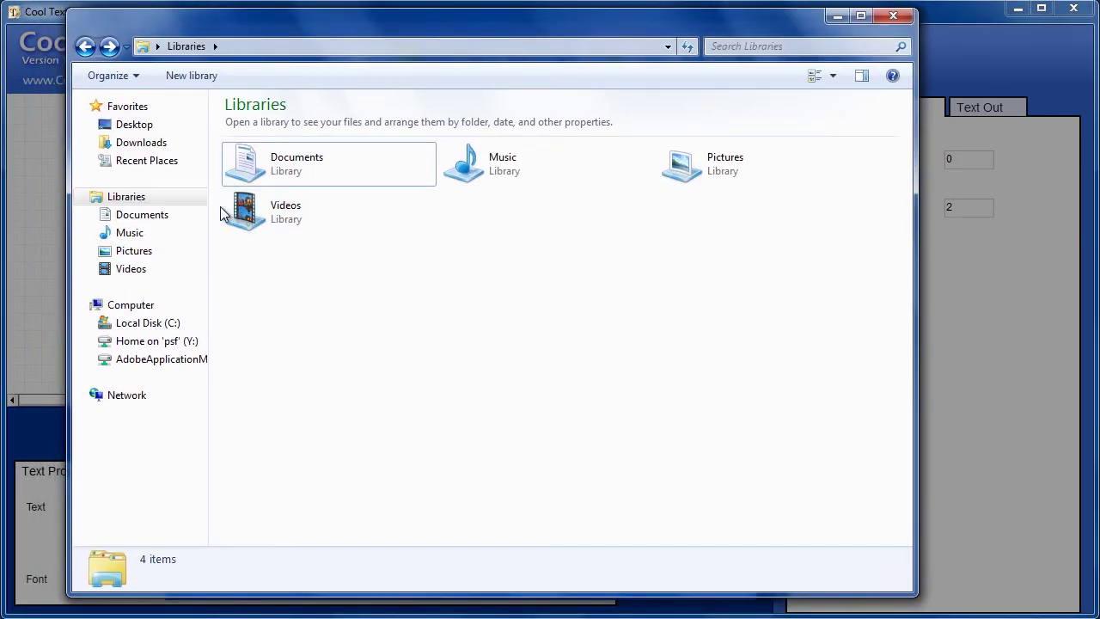
pyautogui.click(140, 217)
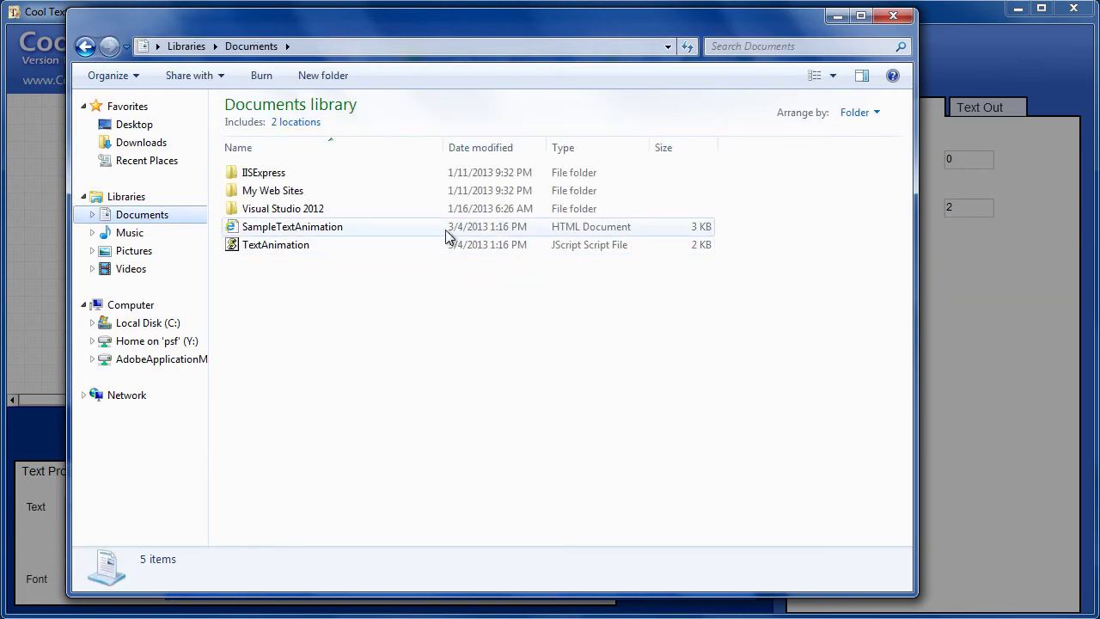
pyautogui.click(304, 231)
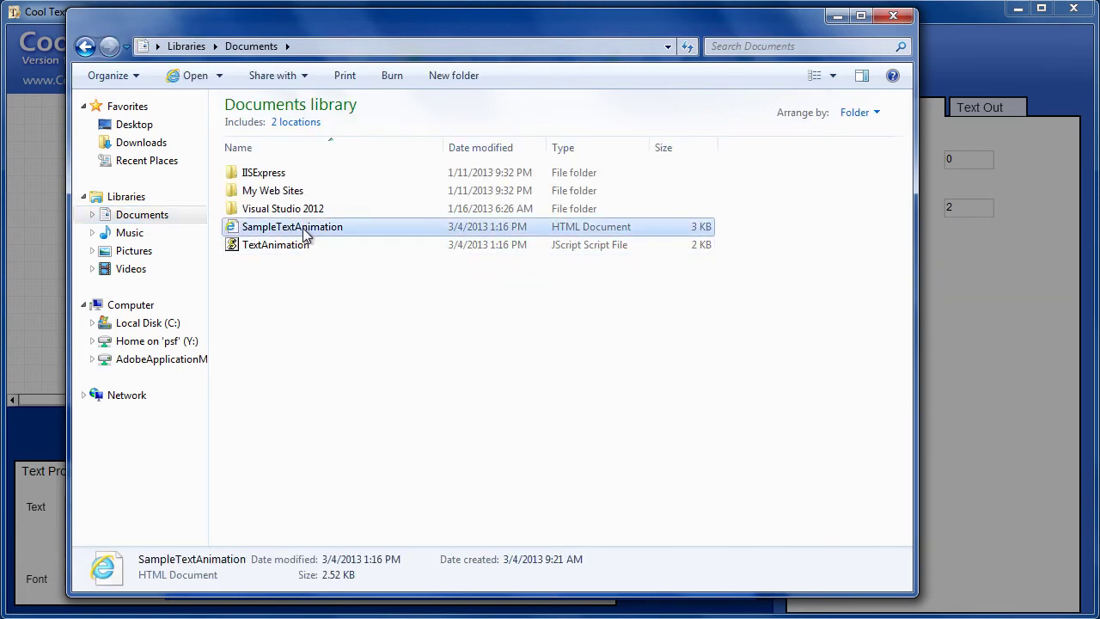
pyautogui.doubleClick(301, 228)
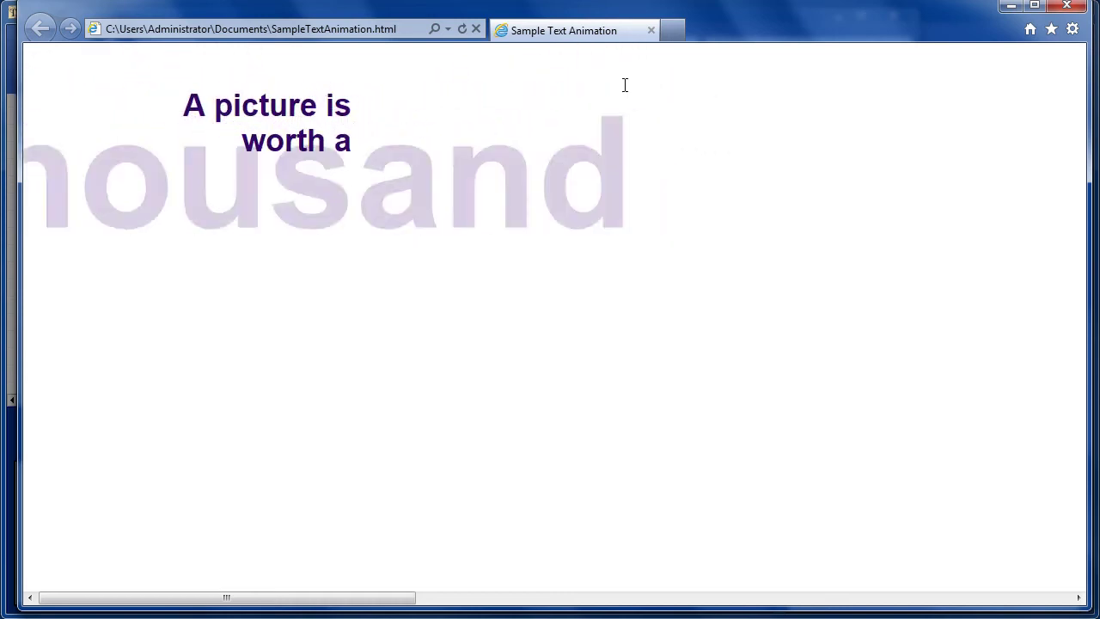
# - Close the sample page and the Documents library window, and finish publishing to return to the canvas
pyautogui.click(651, 31)
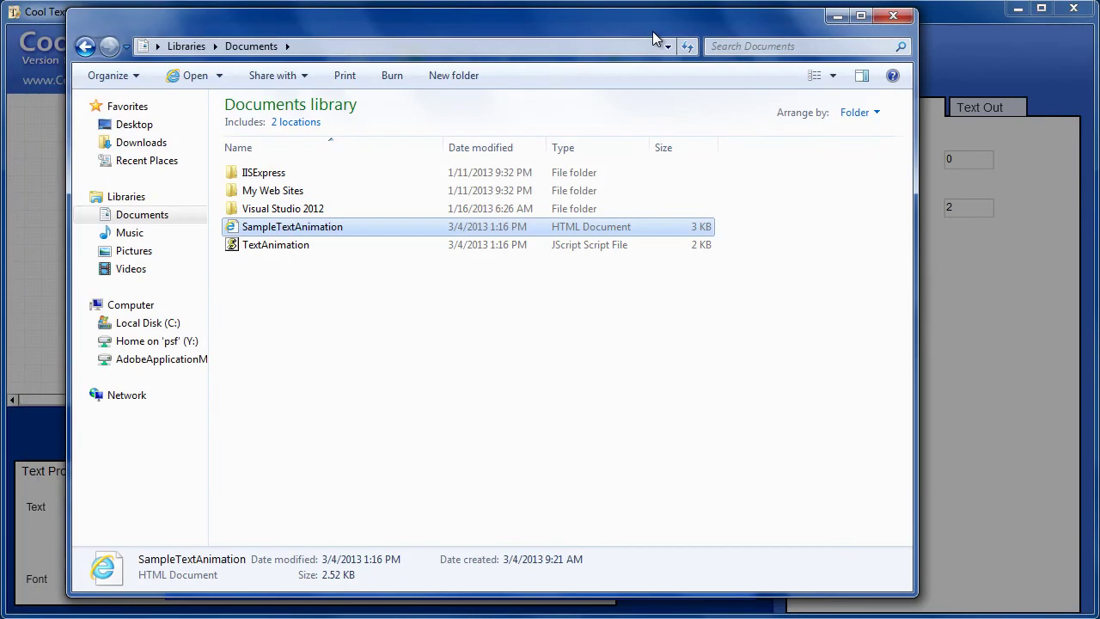
pyautogui.click(893, 15)
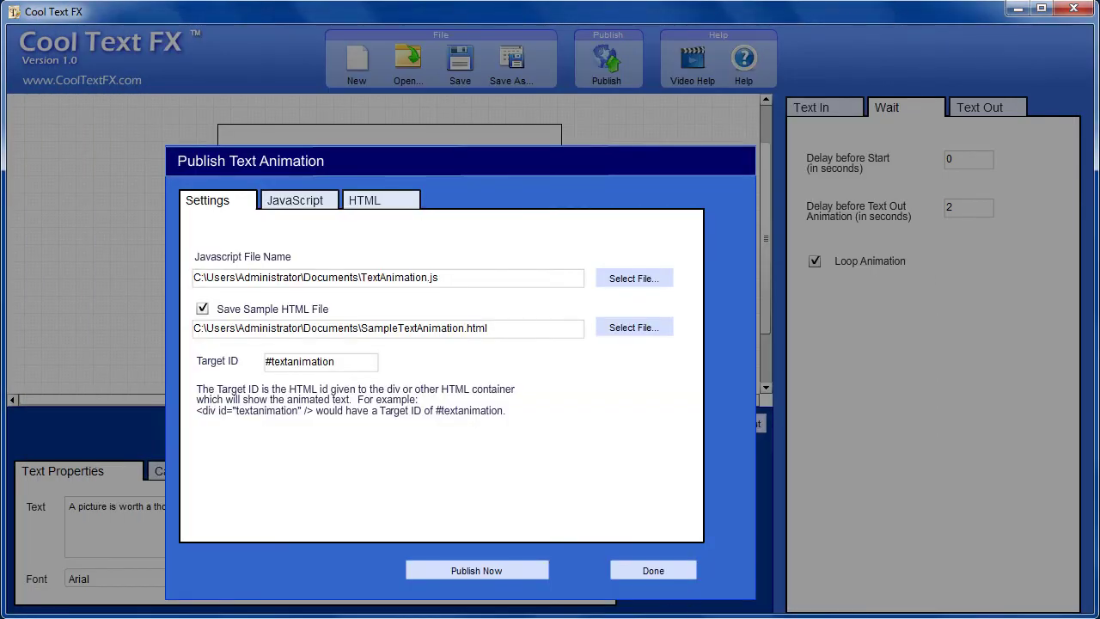
pyautogui.click(653, 571)
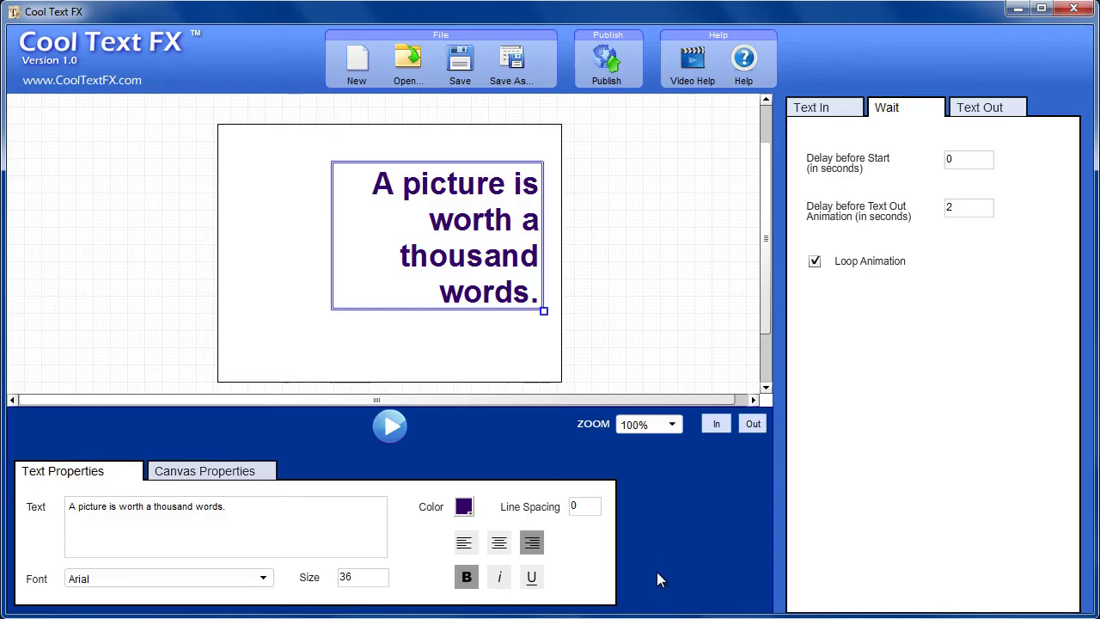
# - Nudge the text box slightly down the canvas and load Chrysanthemum from Sample Pictures as the canvas picture
pyautogui.click(220, 473)
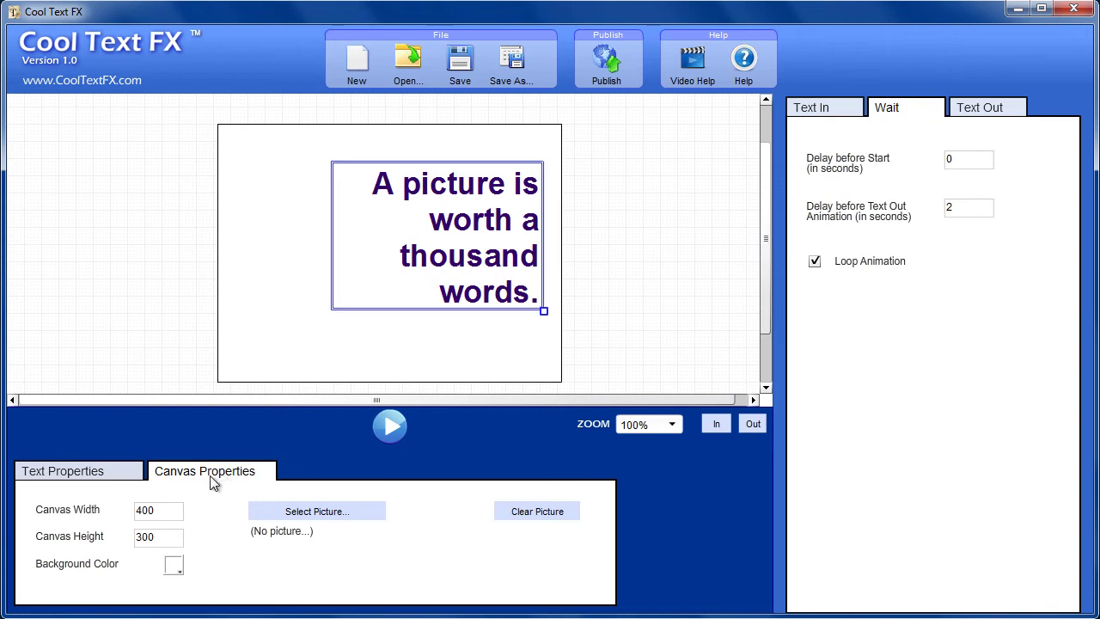
pyautogui.doubleClick(158, 512)
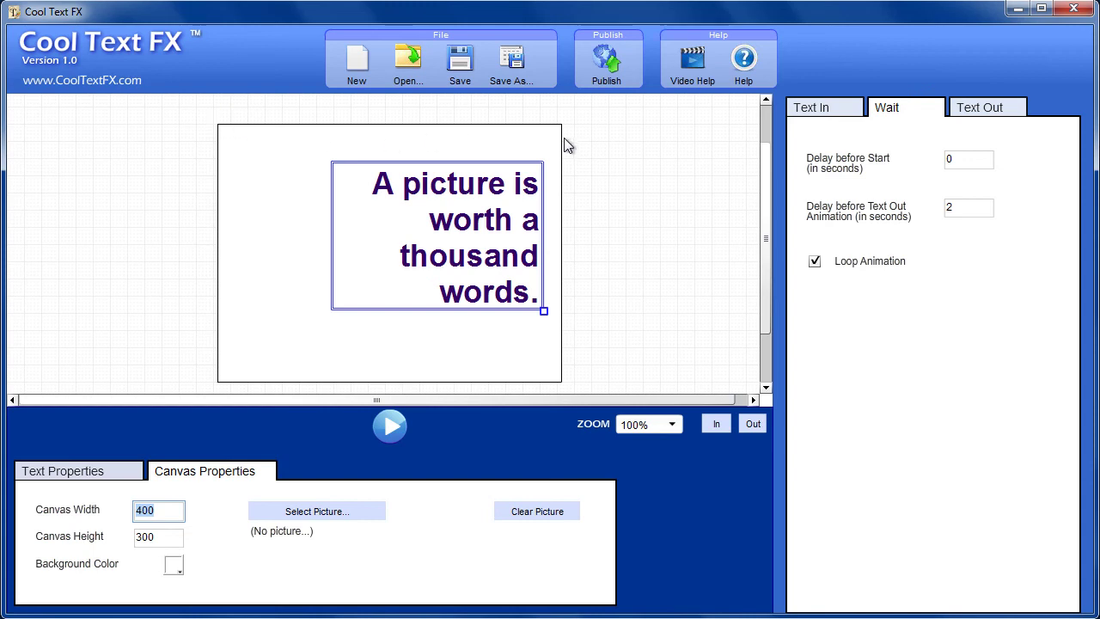
pyautogui.moveTo(495, 213); pyautogui.dragTo(499, 221)
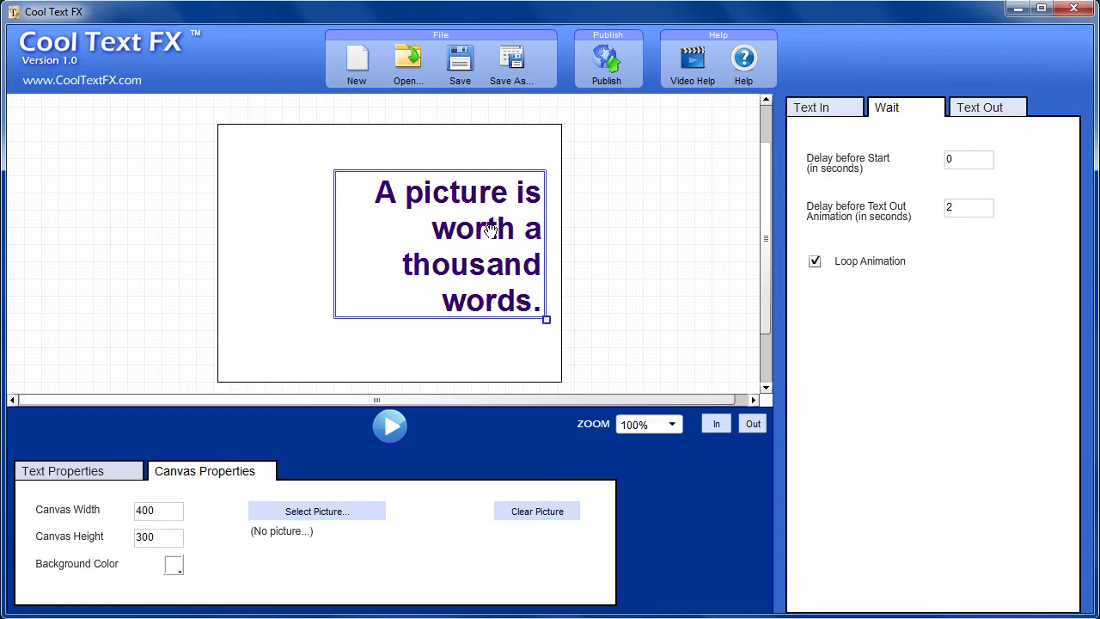
pyautogui.click(142, 513)
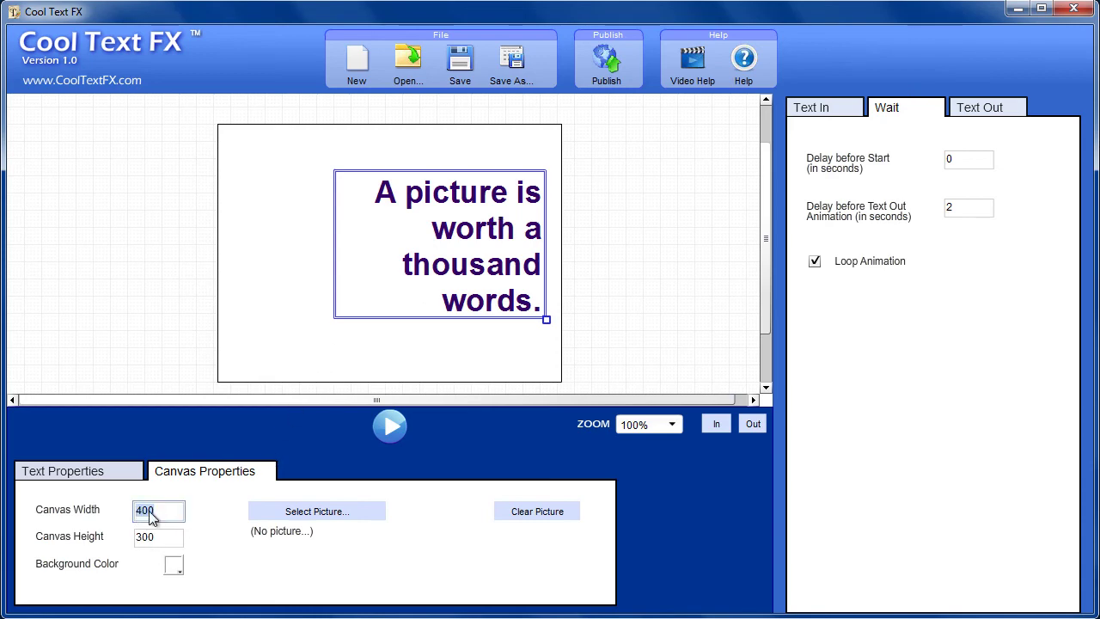
pyautogui.click(172, 515)
pyautogui.click(286, 511)
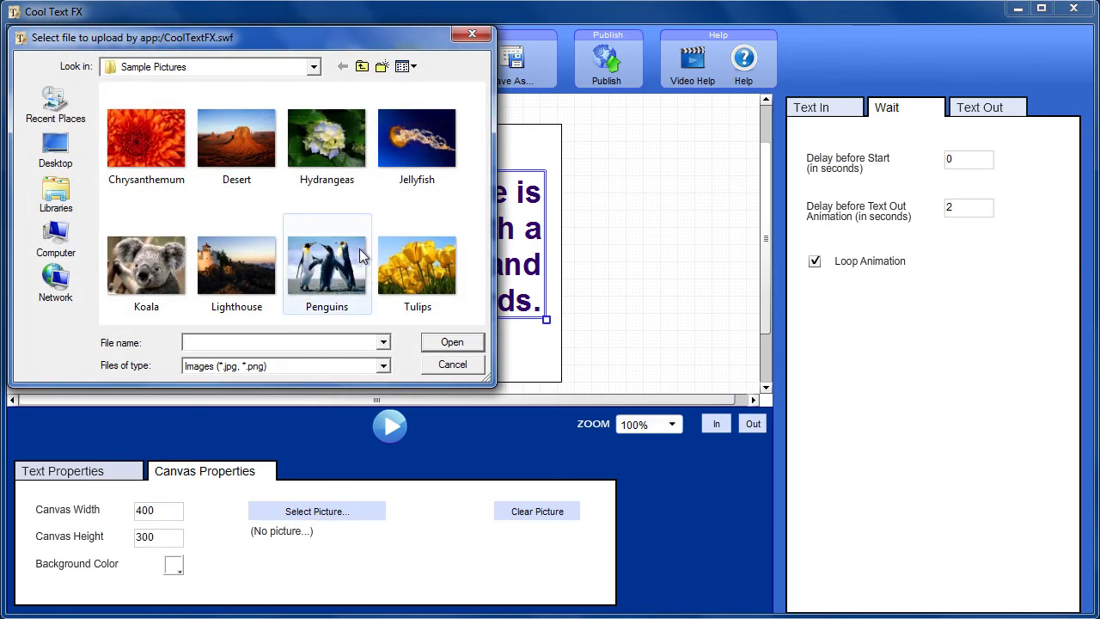
pyautogui.click(150, 140)
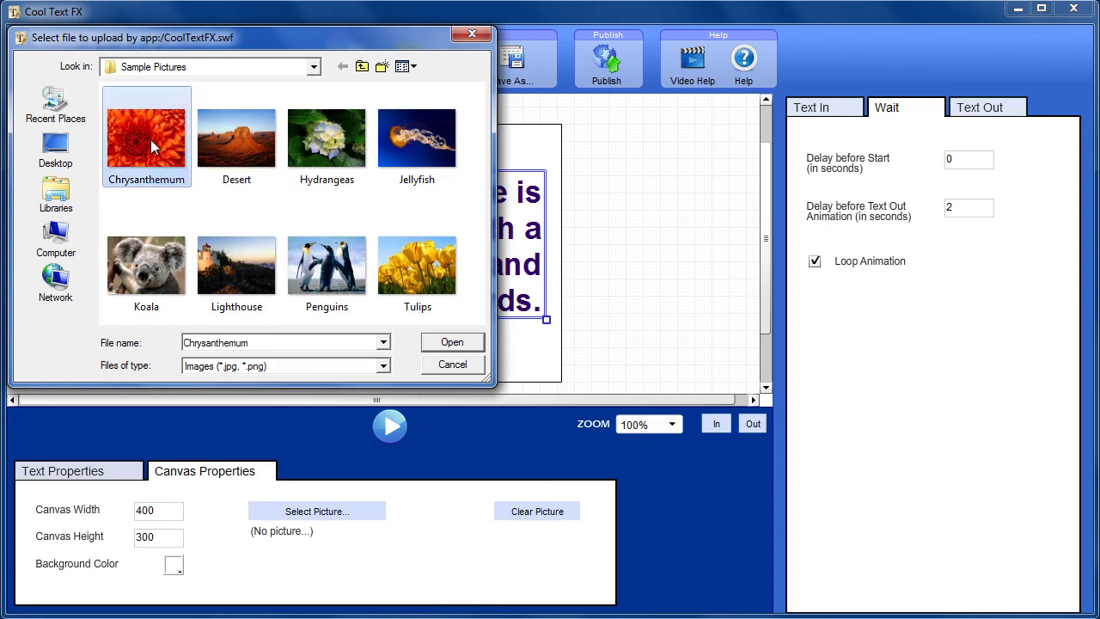
pyautogui.click(445, 343)
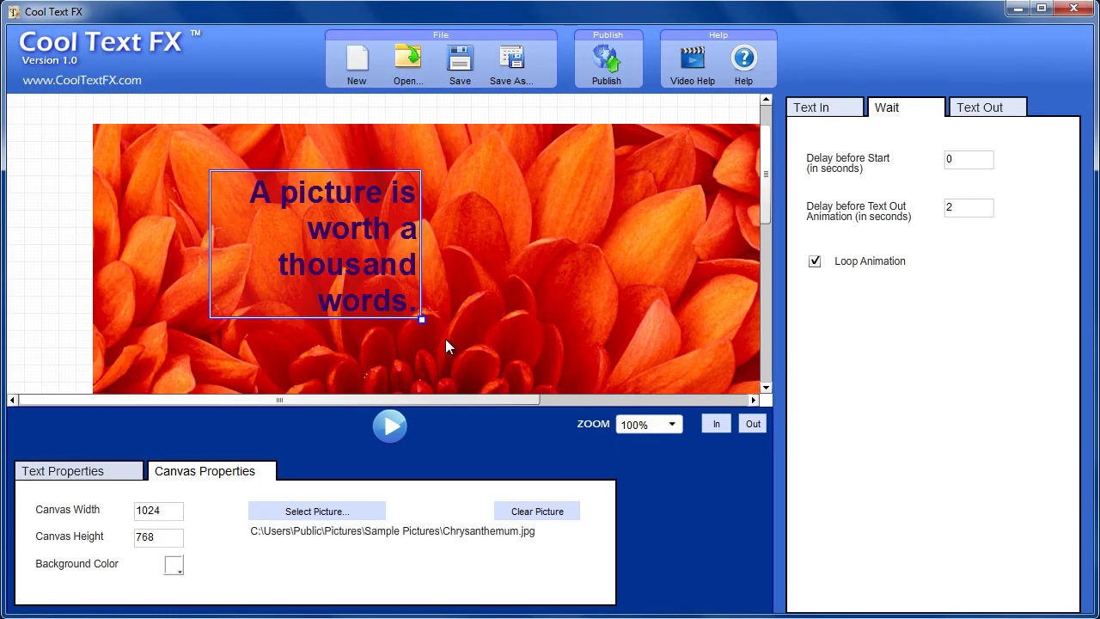
# - Move the text box closer to the upper-left corner of the flower picture
pyautogui.click(753, 423)
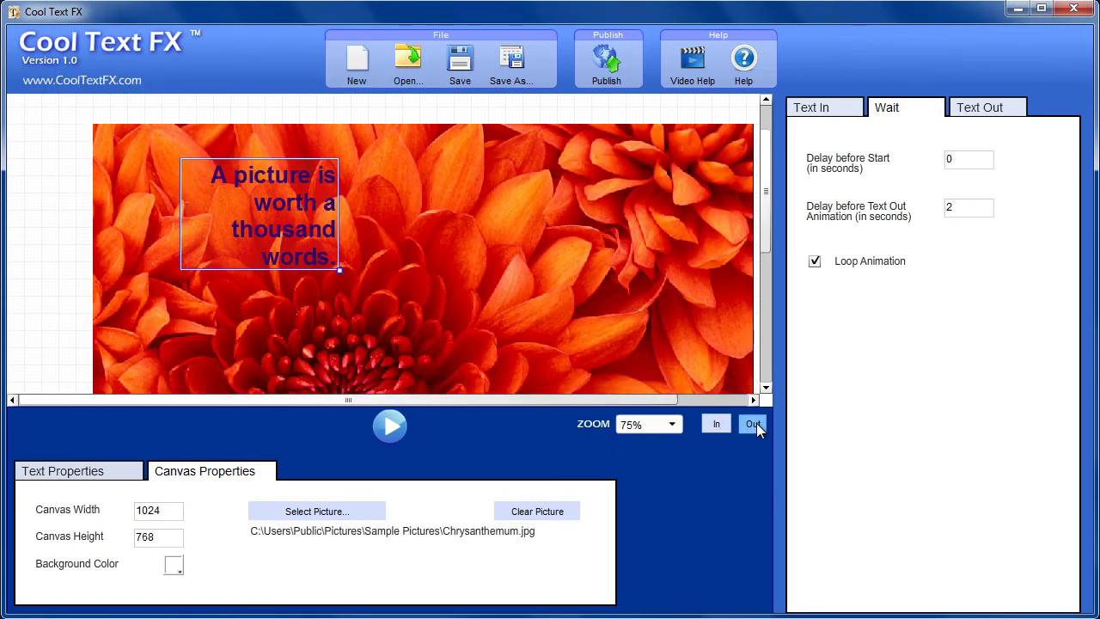
pyautogui.click(754, 423)
pyautogui.scroll(-2, 768, 210)
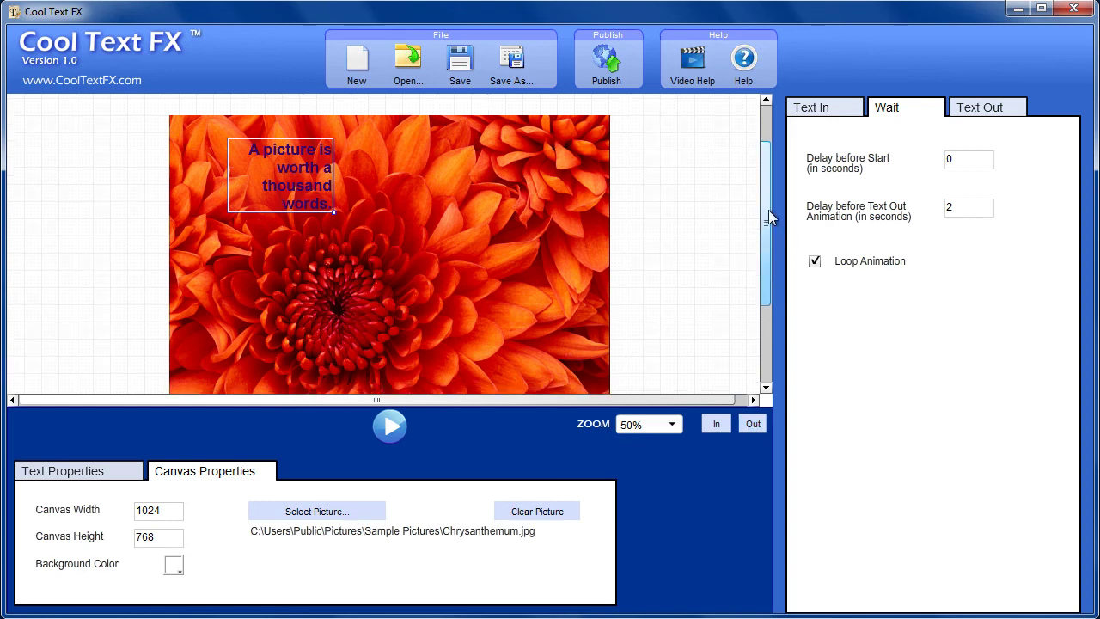
pyautogui.moveTo(265, 180); pyautogui.dragTo(232, 174)
# - Set the text size to 66 and change the text color to black
pyautogui.click(92, 469)
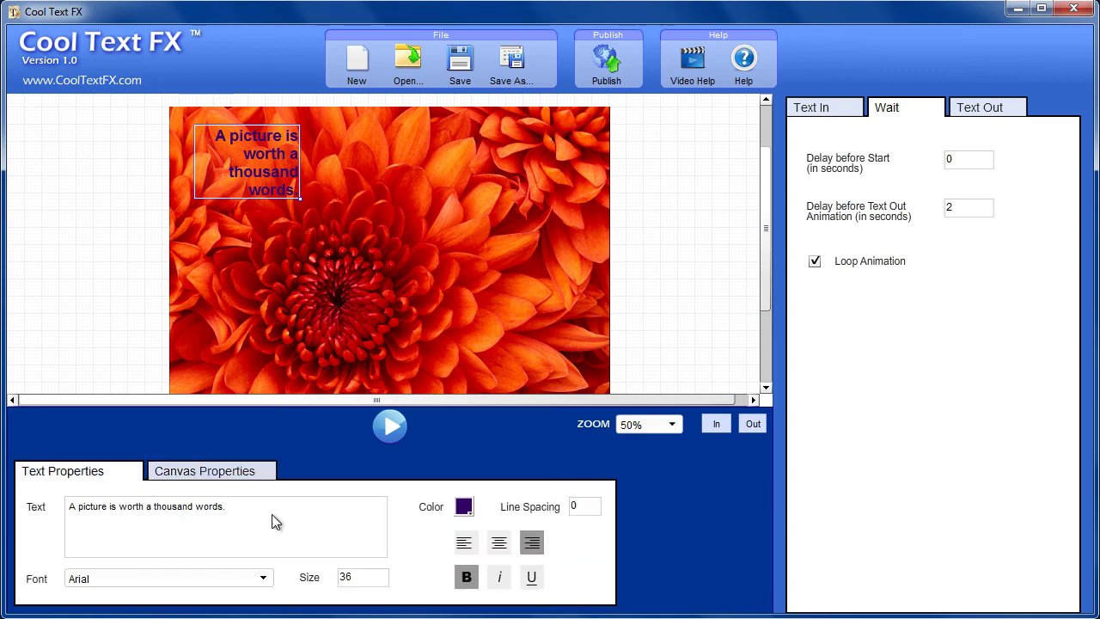
pyautogui.click(366, 584)
pyautogui.doubleClick(364, 584)
pyautogui.write('66')
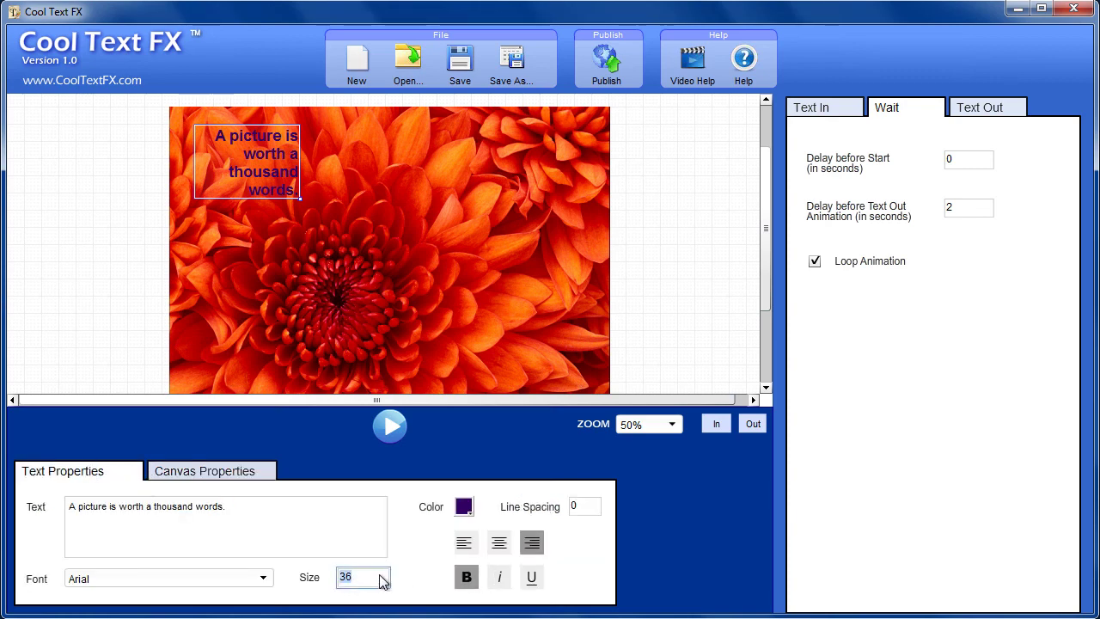
pyautogui.press('Return')
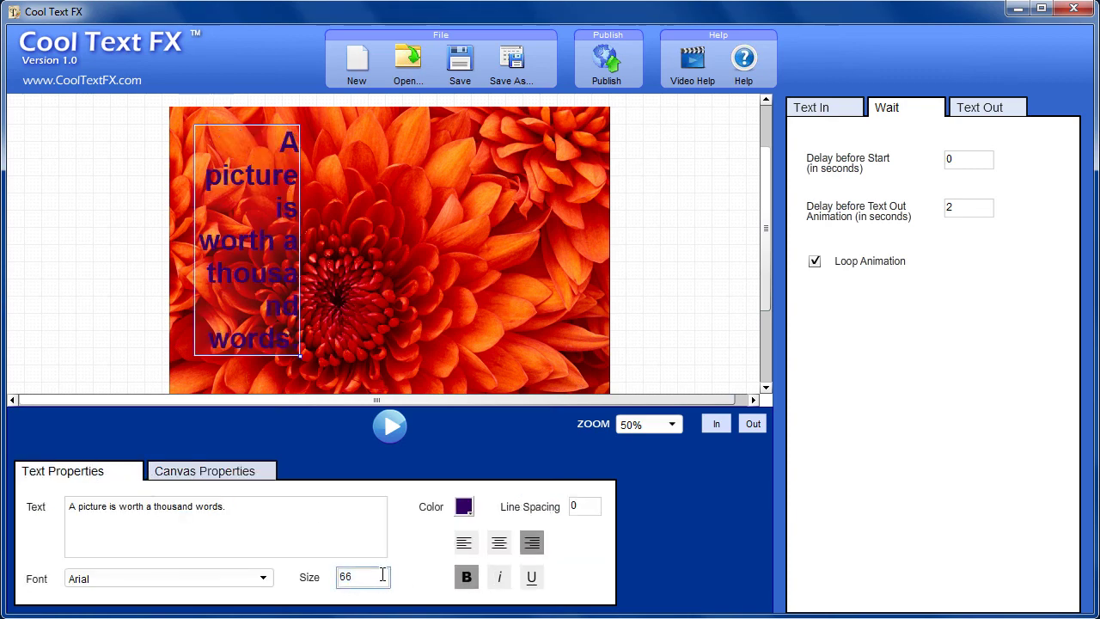
pyautogui.click(463, 506)
pyautogui.click(493, 505)
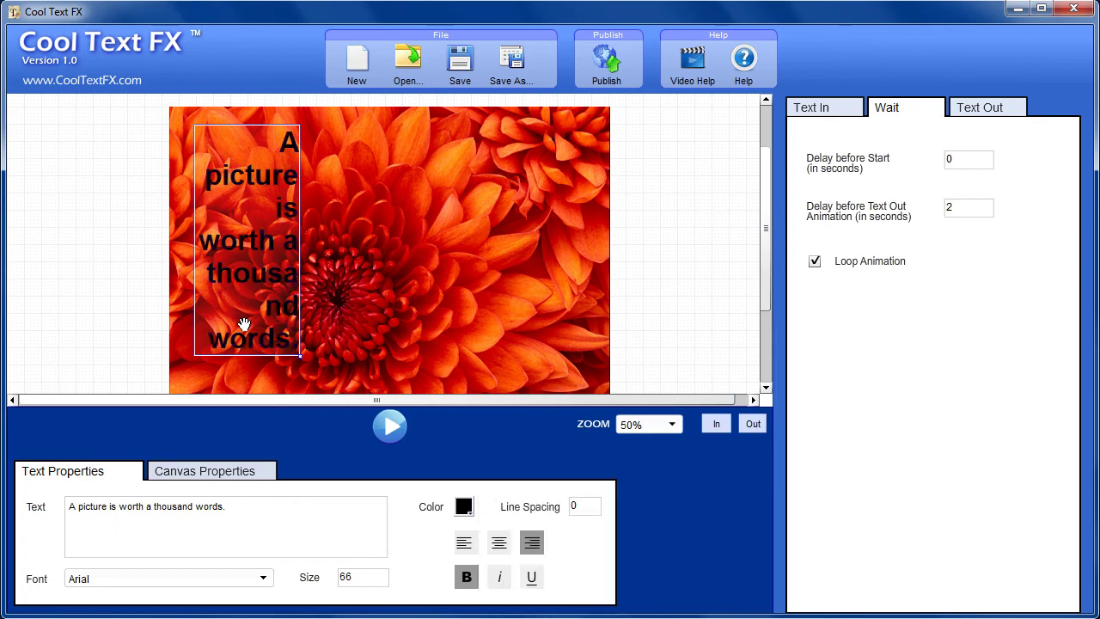
# - Widen the text box across the upper part of the picture so the text wraps onto two lines, and preview the animation
pyautogui.moveTo(300, 355); pyautogui.dragTo(585, 191)
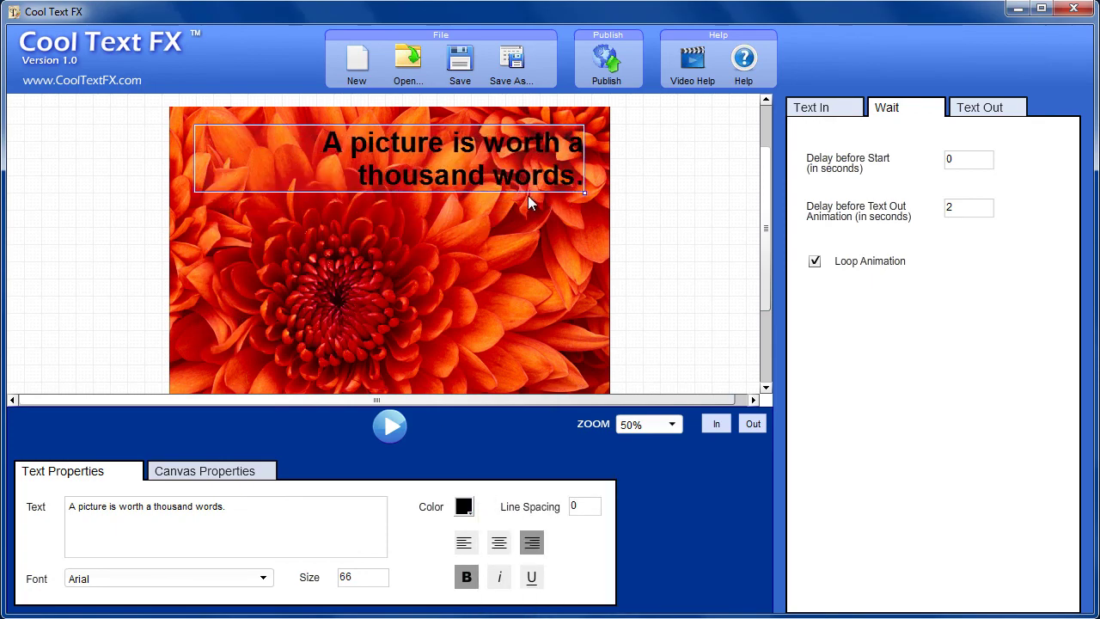
pyautogui.click(262, 472)
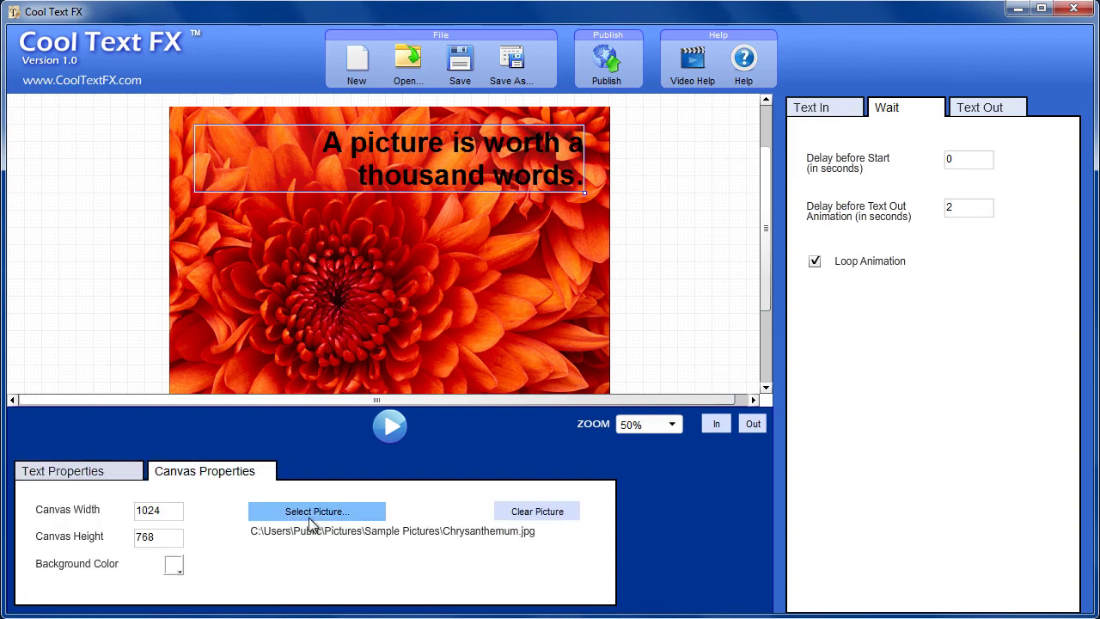
pyautogui.click(395, 427)
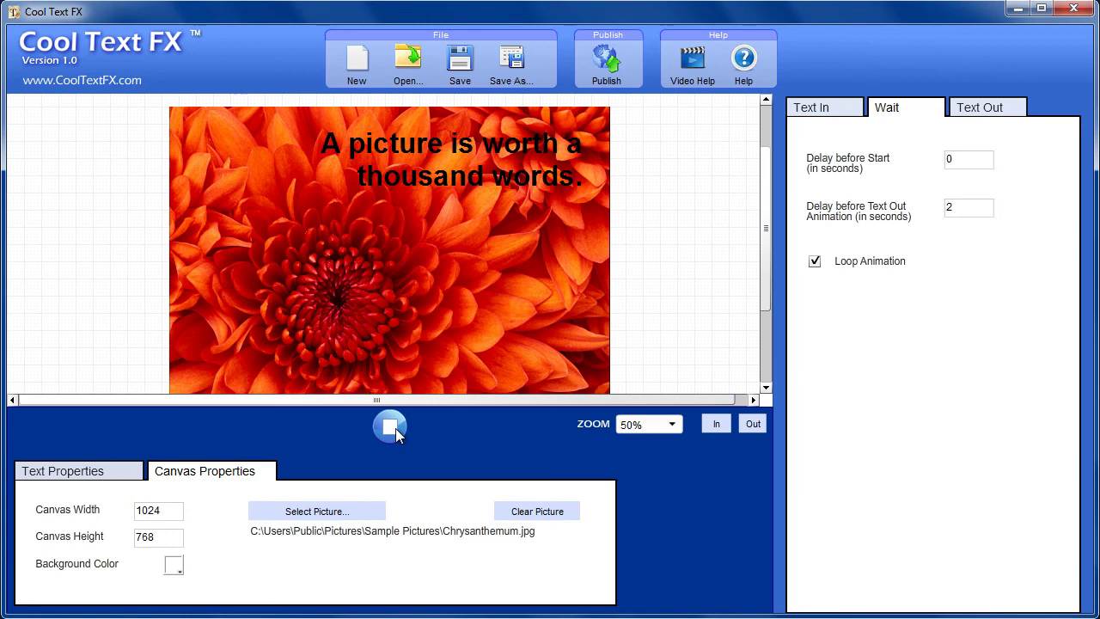
pyautogui.click(395, 428)
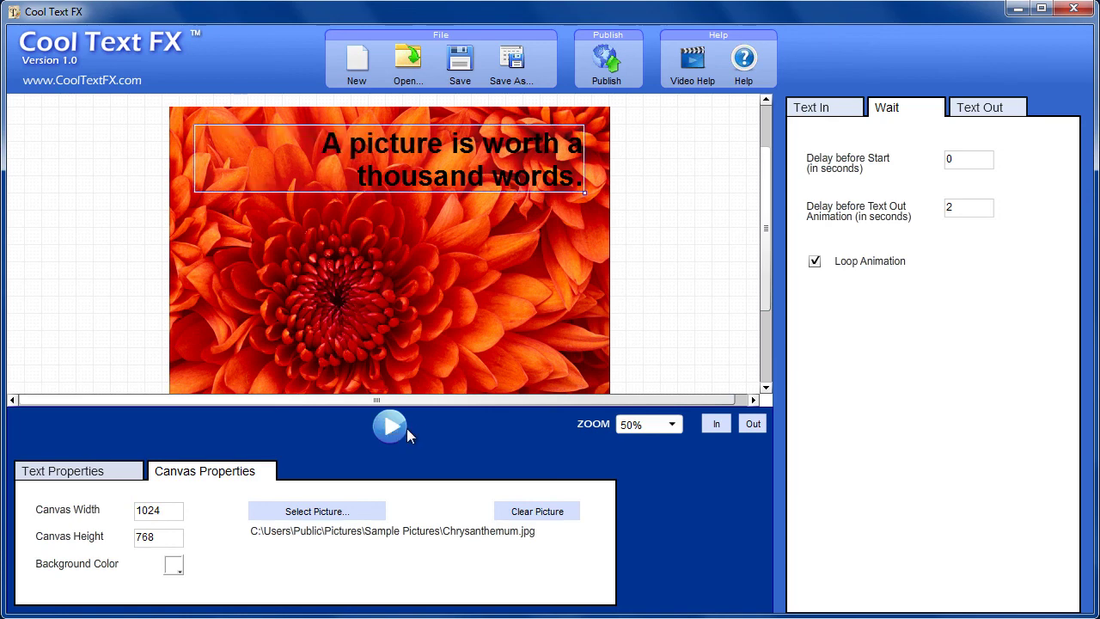